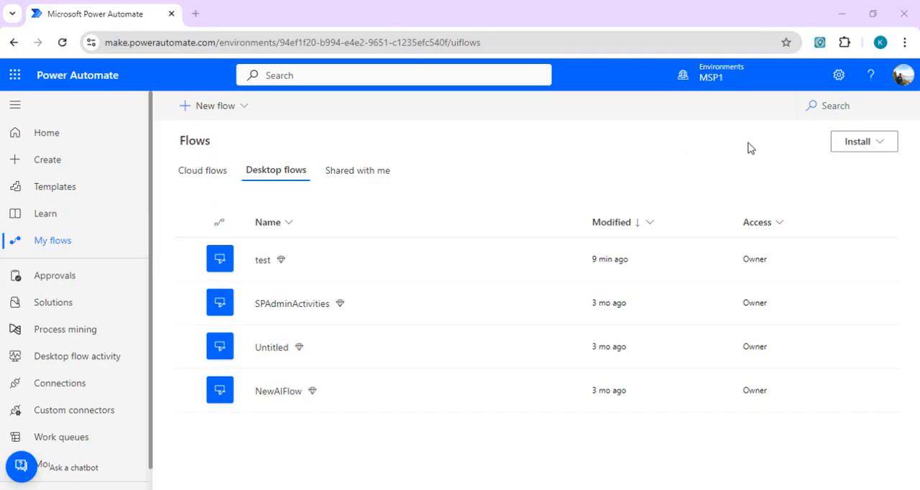
Download the Power Automate for desktop installer and dismiss the recent download history
left_click(870, 147)
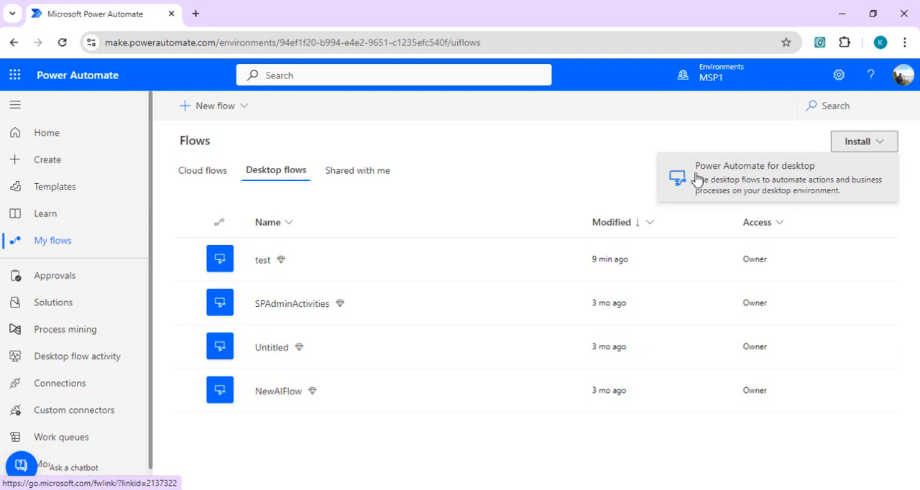
left_click(725, 191)
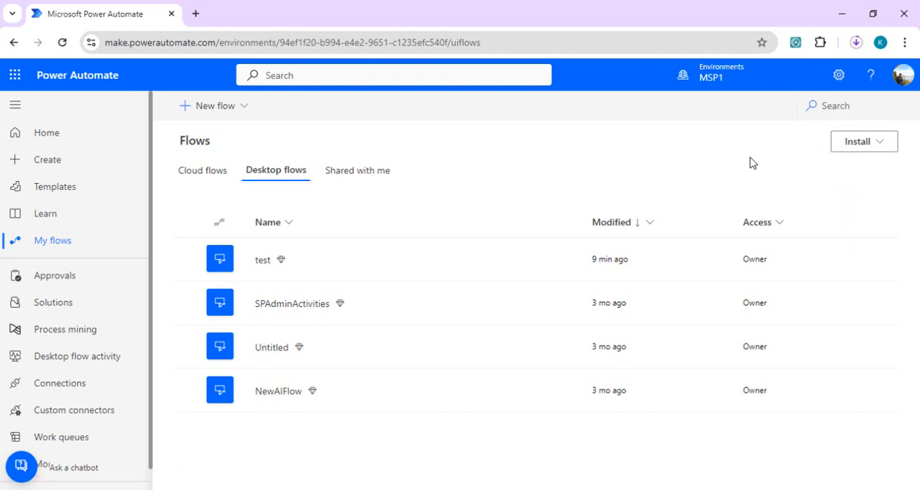
left_click(856, 44)
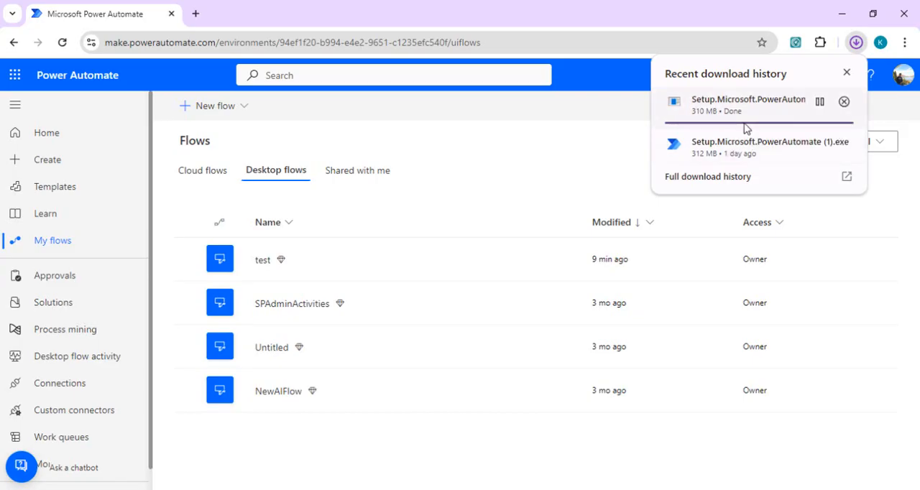
left_click(847, 75)
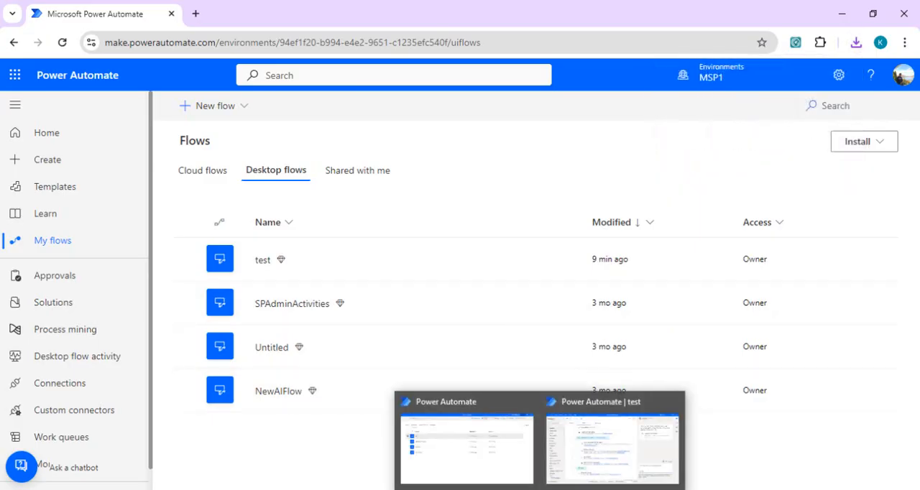
Switch to the Power Automate desktop app, view its Home page and My flows list, and minimize it
left_click(495, 470)
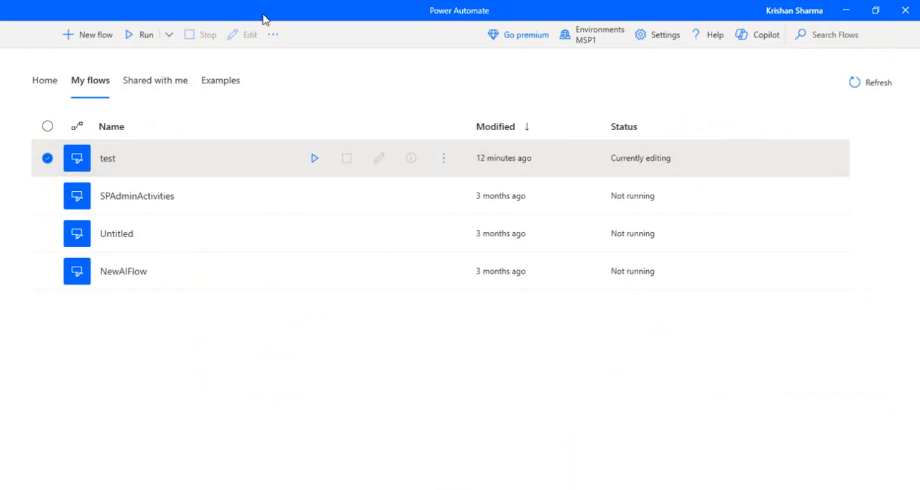
left_click(39, 84)
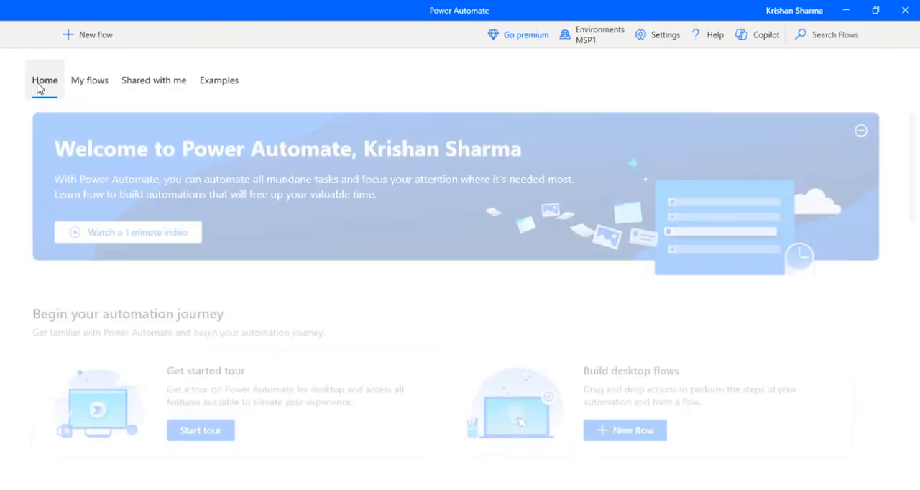
left_click(96, 87)
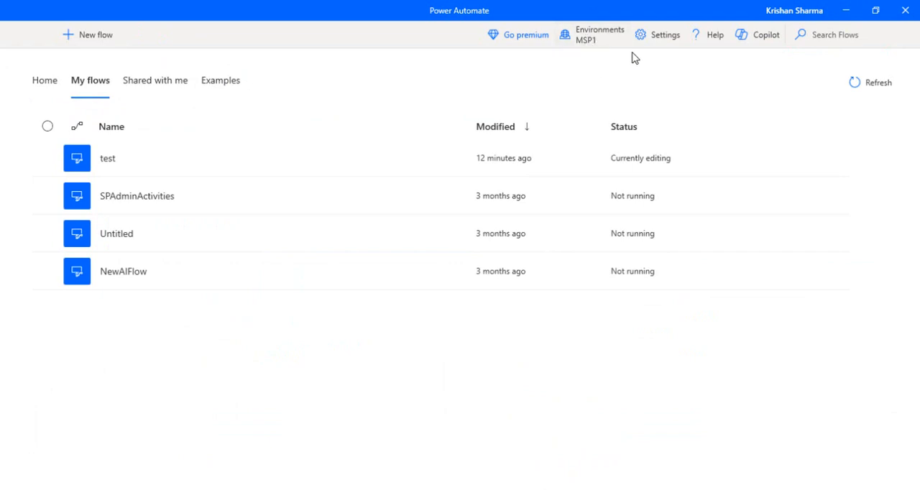
left_click(846, 10)
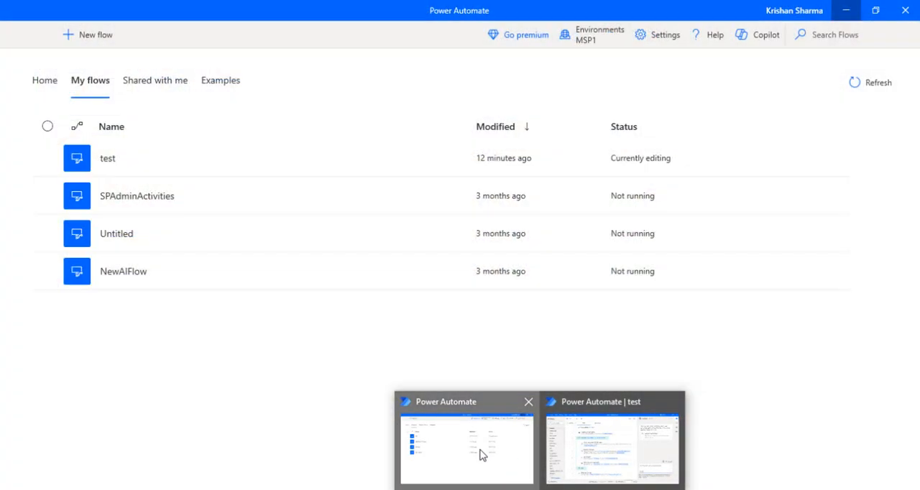
Create a desktop flow named ReviewAnlysisflow in the Power Automate desktop app and close the Copilot pane in its designer
left_click(480, 452)
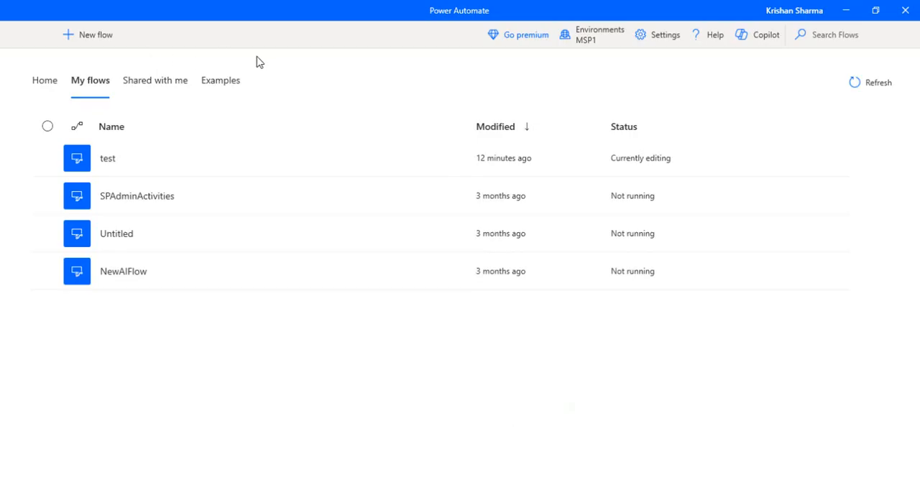
left_click(100, 39)
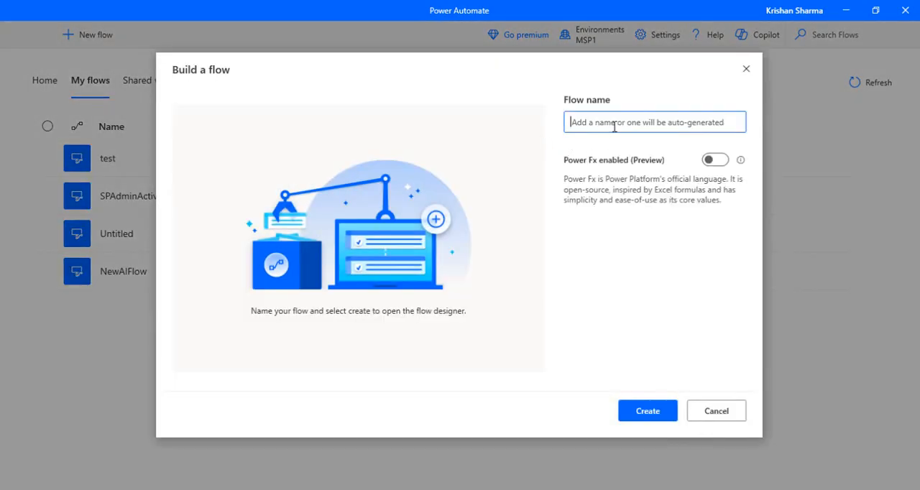
type("Review")
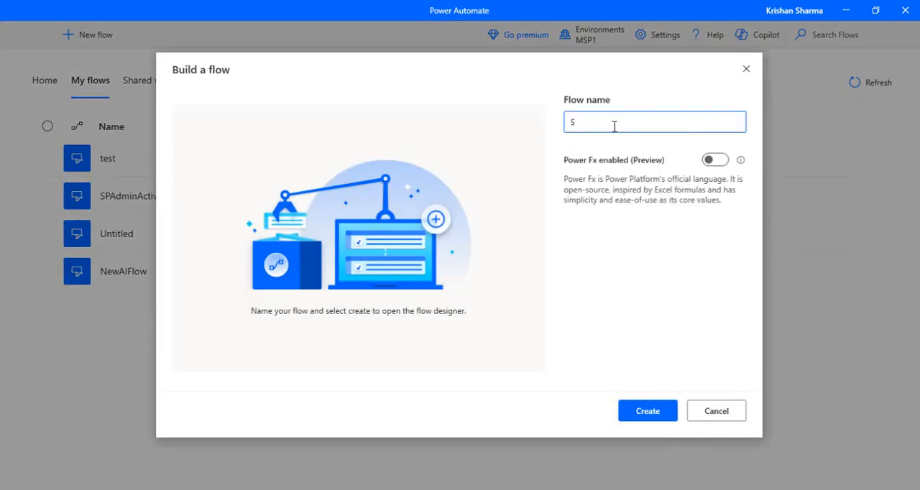
type("Anlysisflow")
left_click(649, 410)
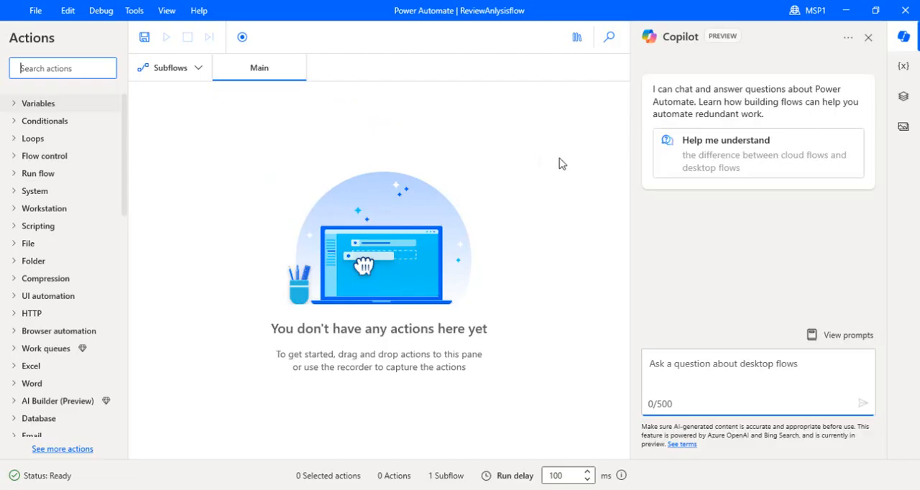
left_click(869, 37)
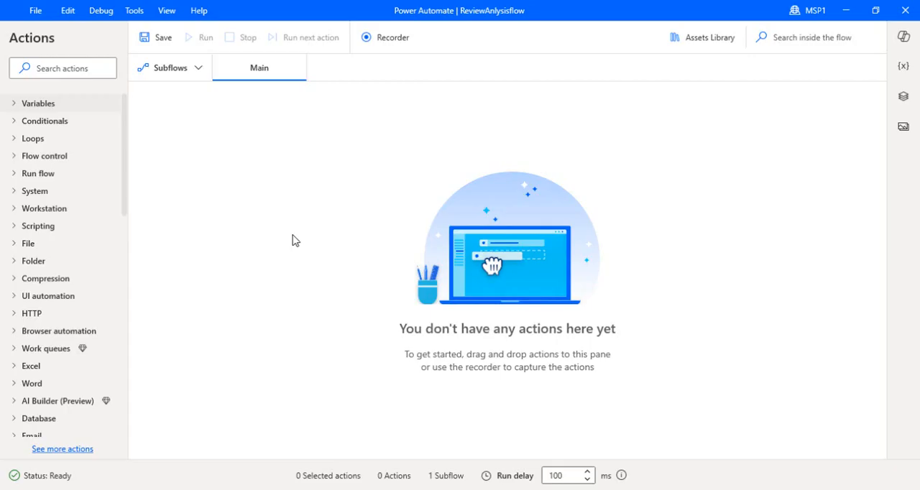
Find the Create text with GPT action, add it to the Main subflow, and open its instruction templates
left_click(53, 66)
type("create")
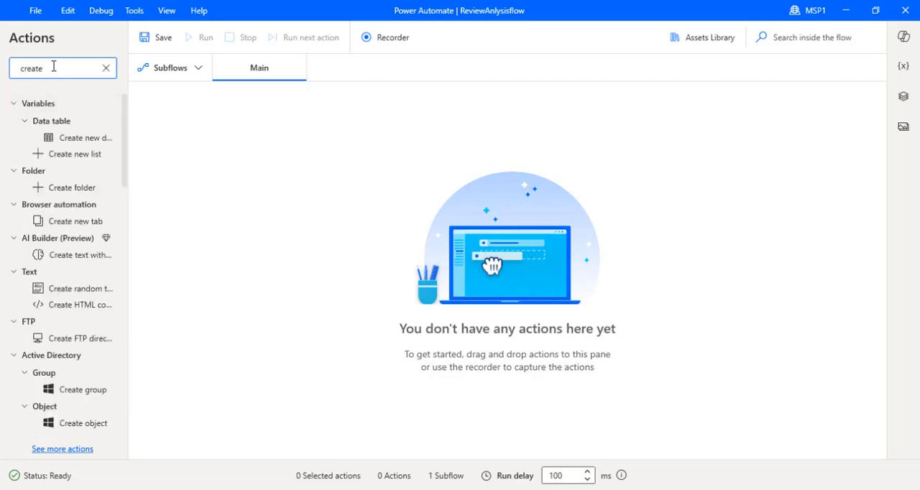
key("BackSpace")
key("BackSpace")
key("BackSpace")
key("BackSpace")
key("BackSpace")
key("BackSpace")
type("gpt")
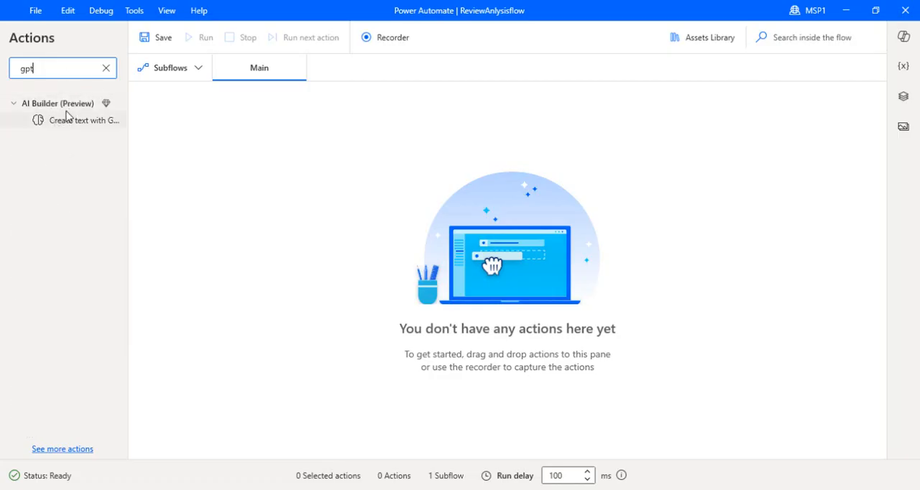
left_click_drag(71, 129, 353, 163)
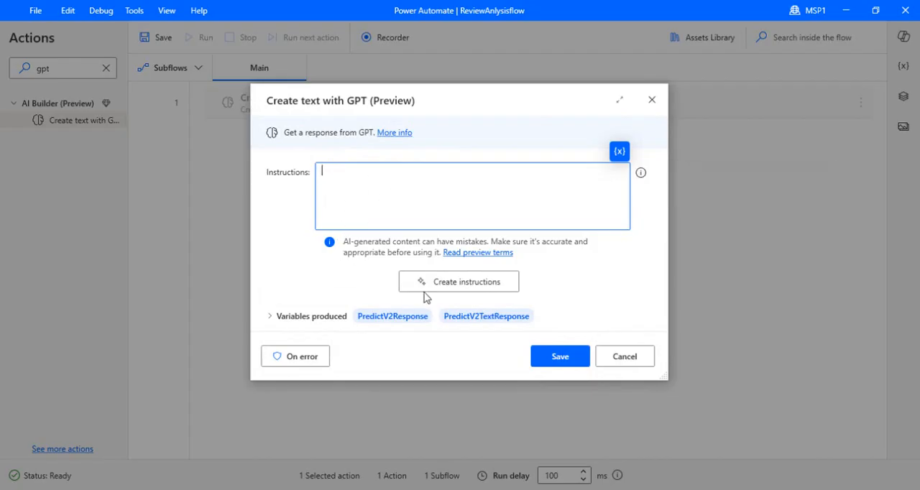
left_click(481, 286)
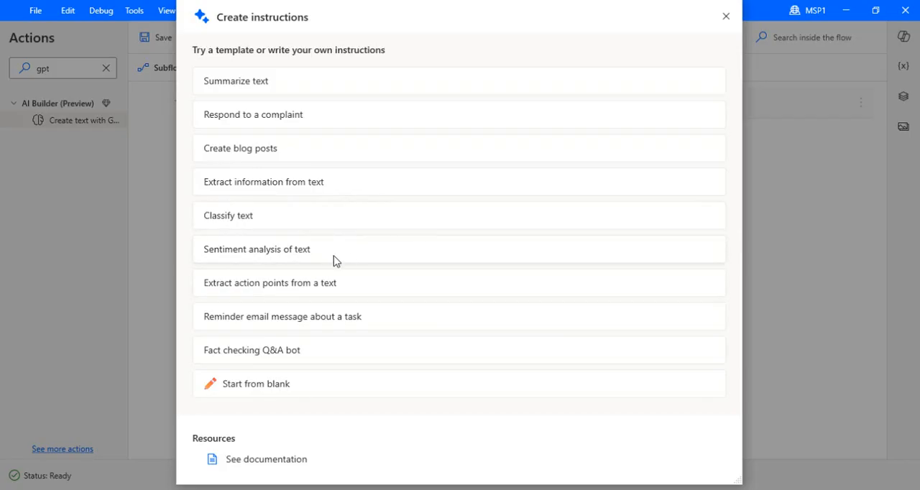
Test the Sentiment analysis of text template with the sample text "I am making a video and I am excited" and return to the templates
left_click(273, 258)
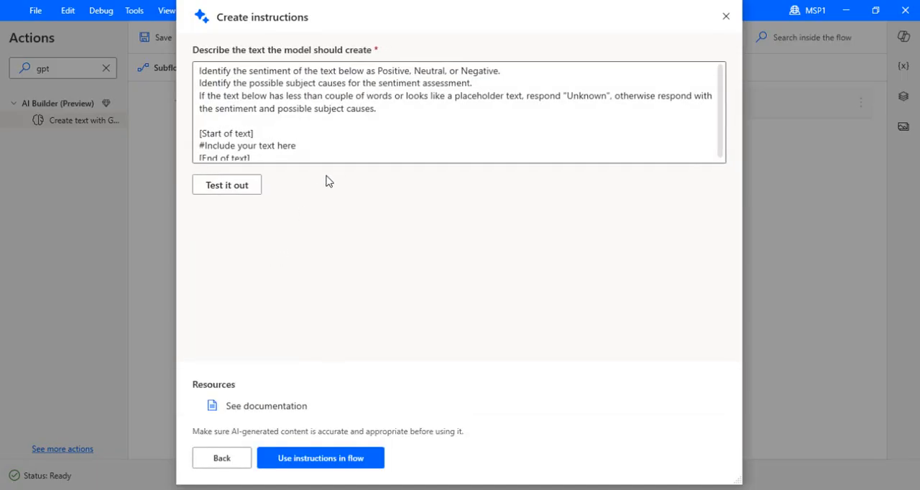
left_click(284, 124)
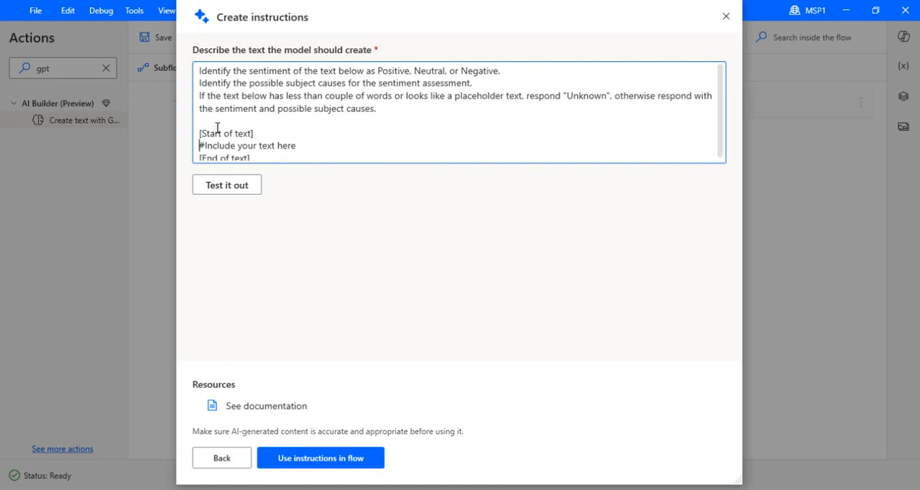
key("shift+Right")
key("shift+Right")
key("shift+Right")
key("shift+Right")
key("shift+Right")
key("shift+Right")
key("shift+Right")
key("shift+Right")
key("shift+Right")
key("shift+Right")
key("shift+Right")
key("shift+Right")
key("shift+Right")
key("shift+Right")
key("shift+Right")
key("shift+Right")
key("shift+Right")
key("shift+Right")
key("shift+Right")
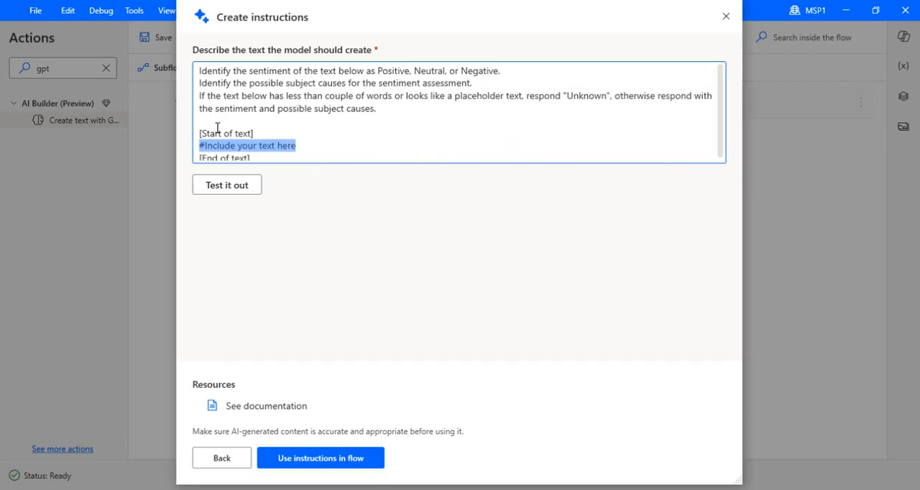
type("I a")
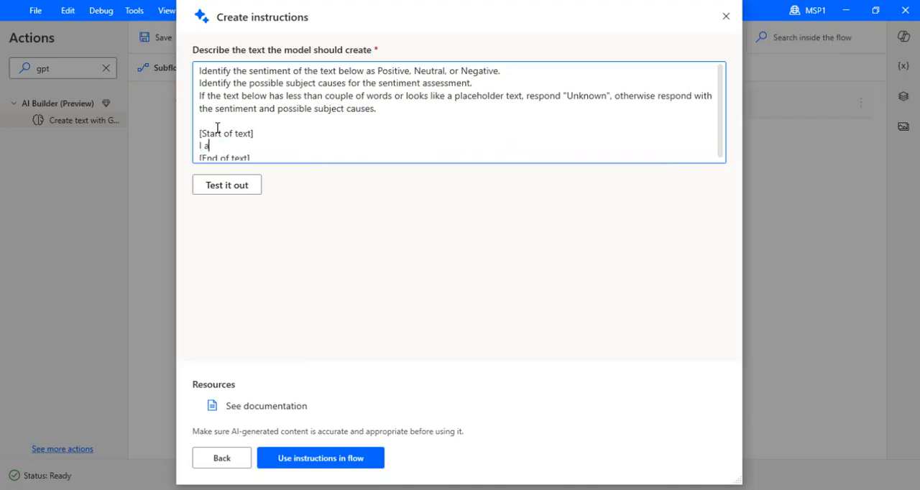
type("m making a video and I")
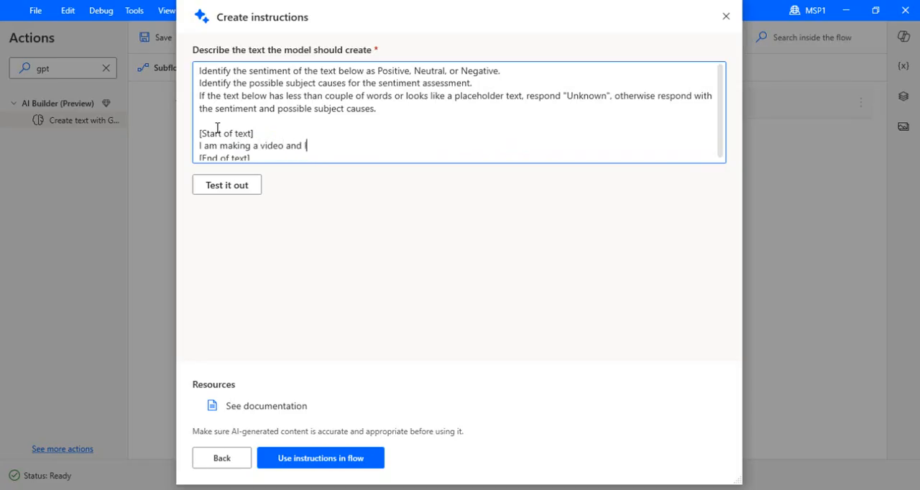
type(" am excited")
left_click(230, 190)
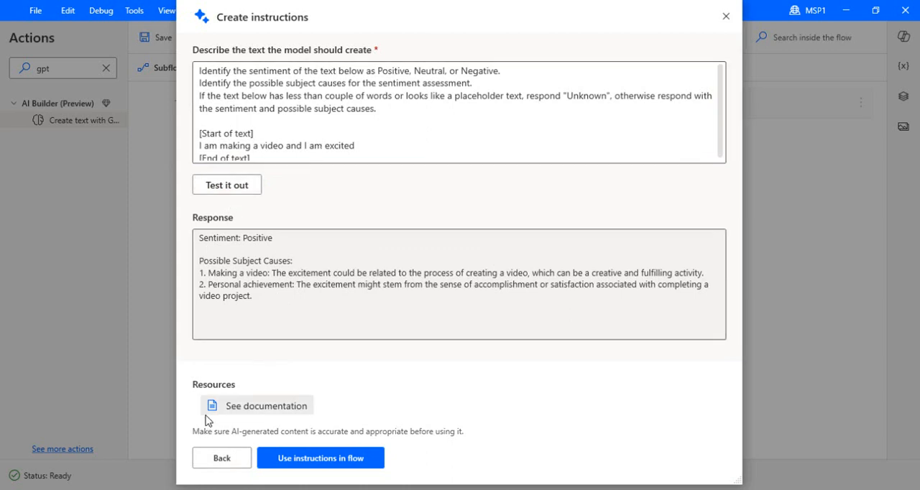
left_click(220, 458)
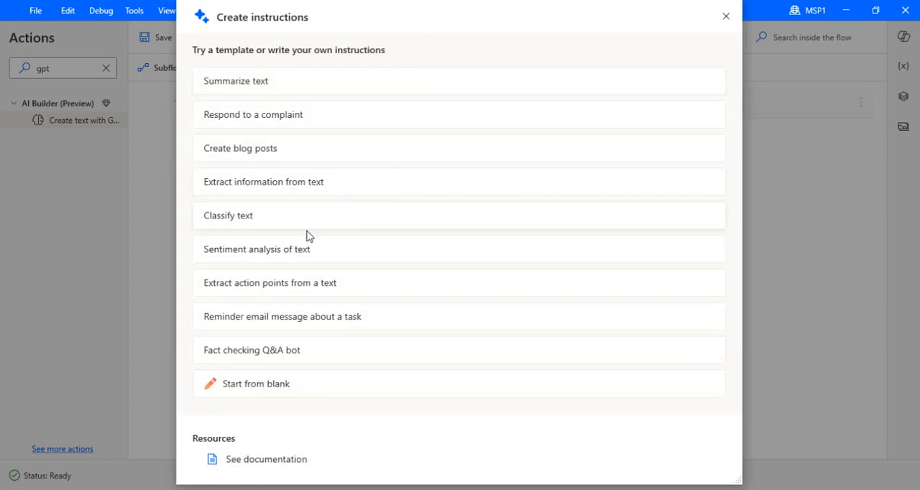
Use the unmodified Sentiment analysis of text template as the GPT action's instructions and save the action
left_click(291, 251)
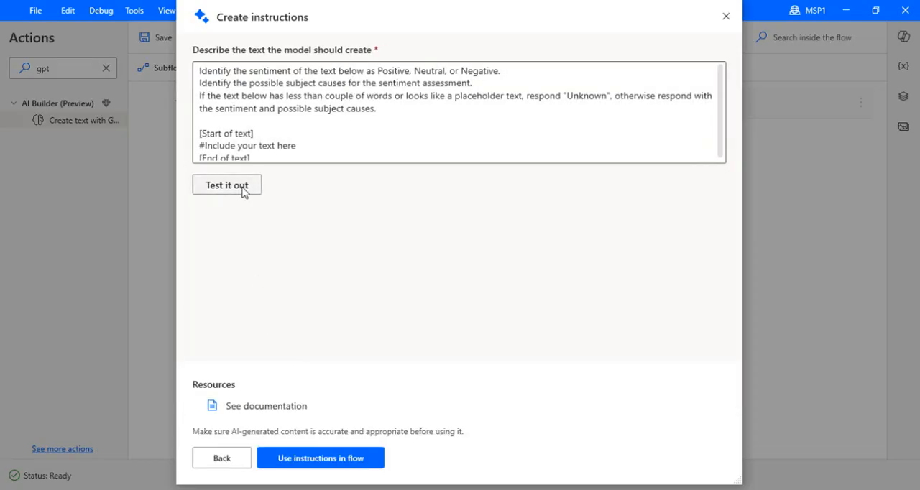
left_click(335, 460)
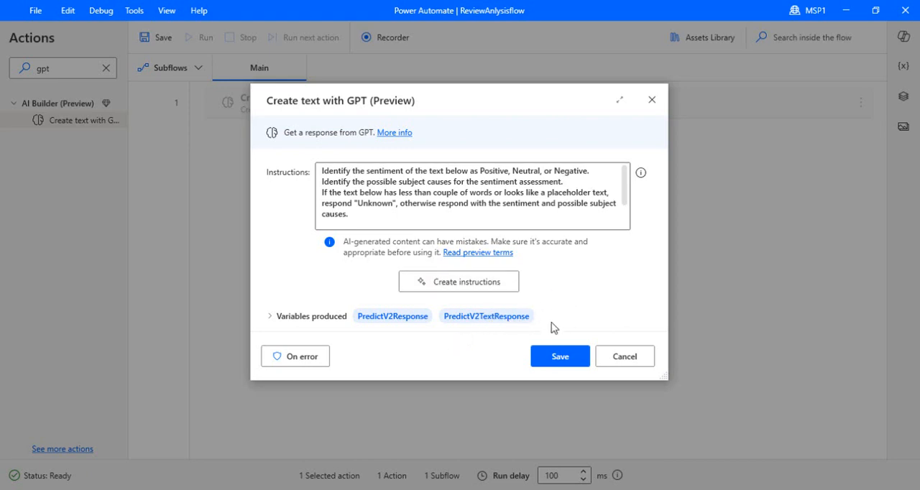
left_click(553, 360)
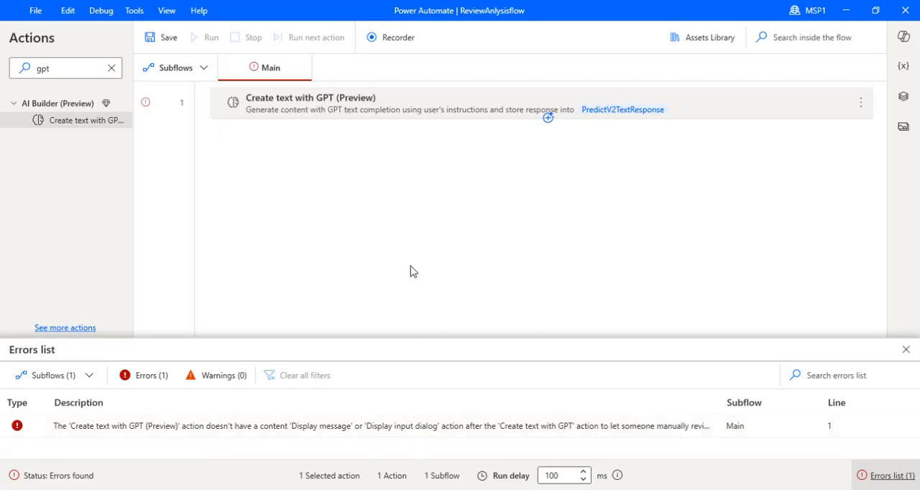
Find the Display message action and add it after the Create text with GPT action
left_click(77, 71)
left_click_drag(76, 72, 9, 72)
type("display")
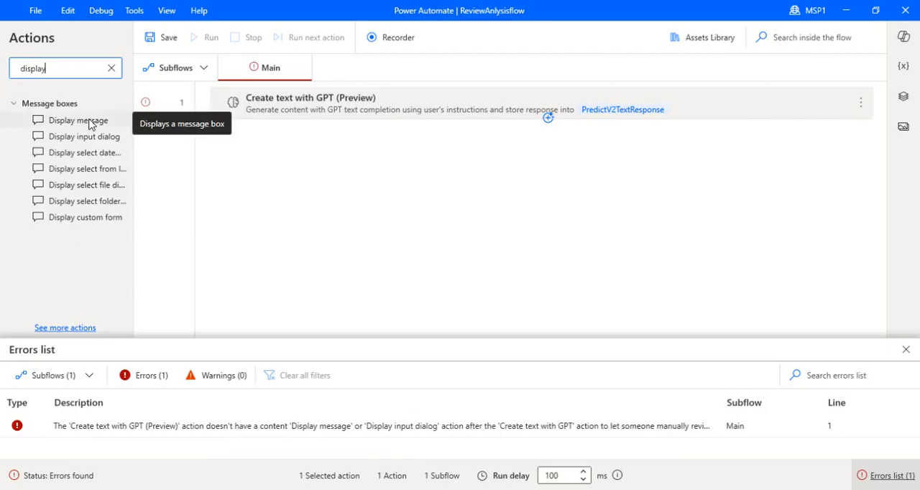
left_click_drag(88, 122, 374, 135)
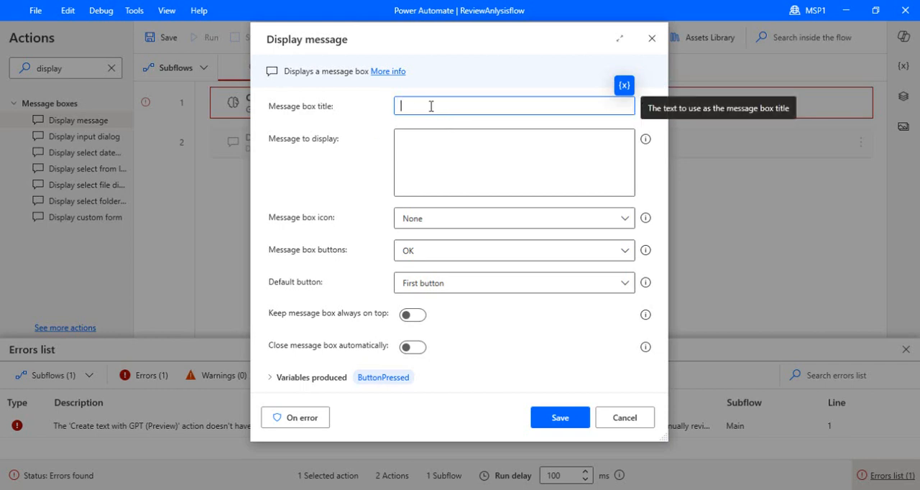
Title the message box ReviewMessage, set its message to the PredictV2TextResponse variable, keep First button as default, and save the action
type("Rvi")
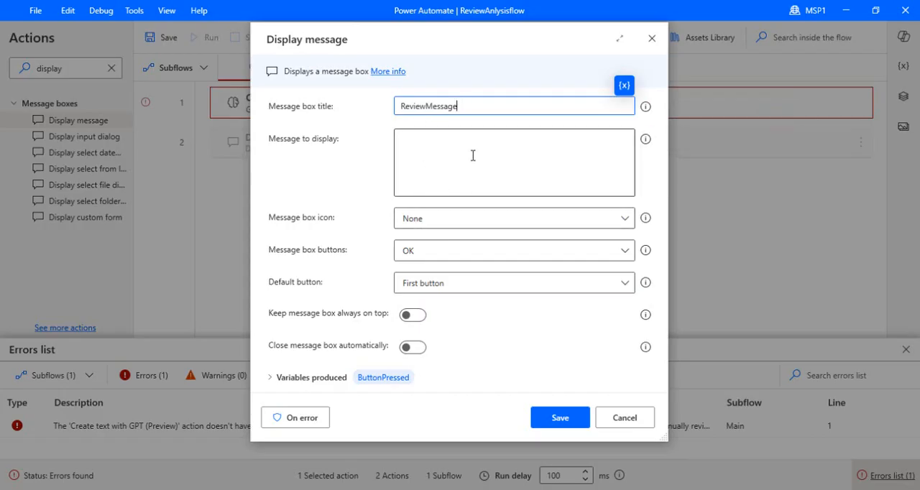
left_click(561, 138)
left_click(624, 117)
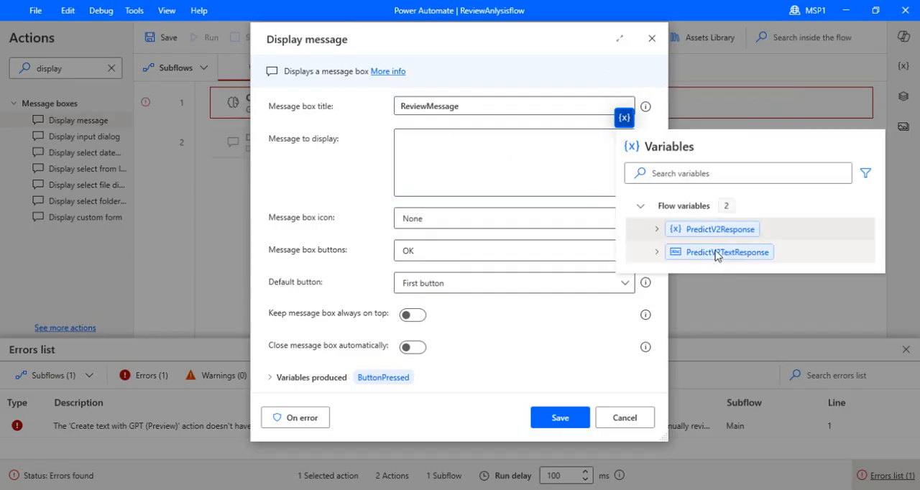
left_click(727, 256)
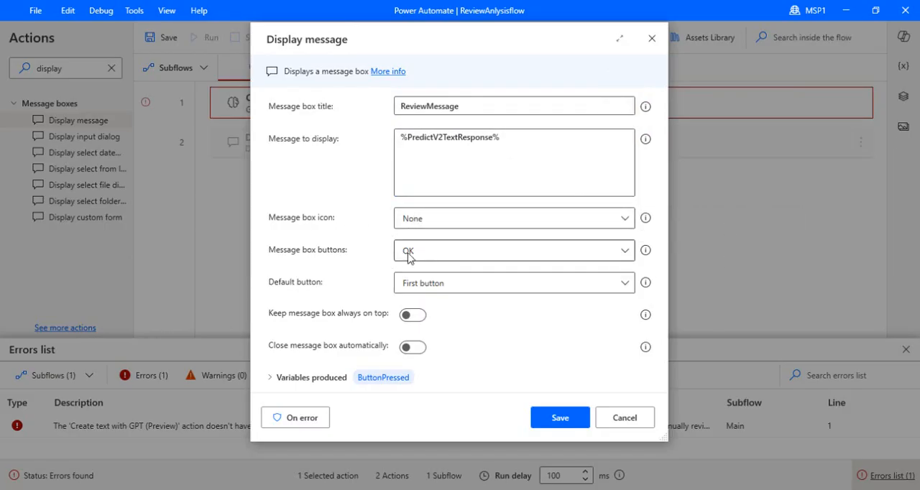
left_click(437, 287)
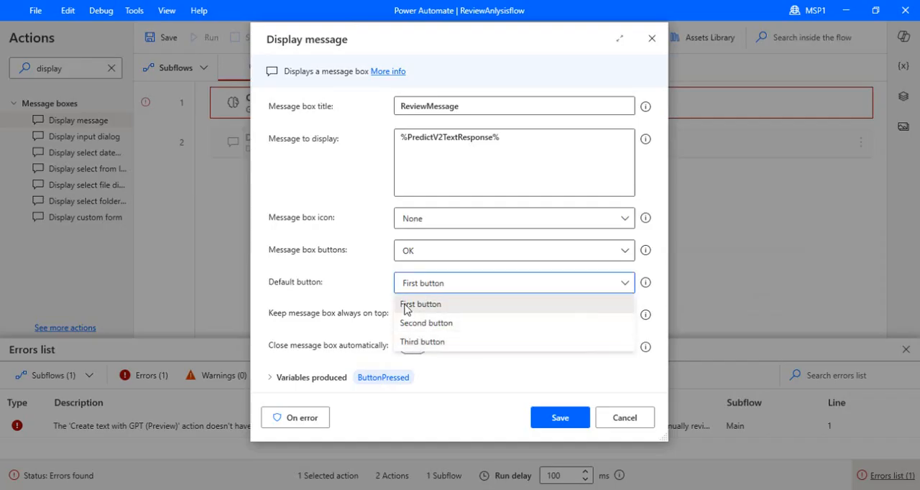
left_click(355, 281)
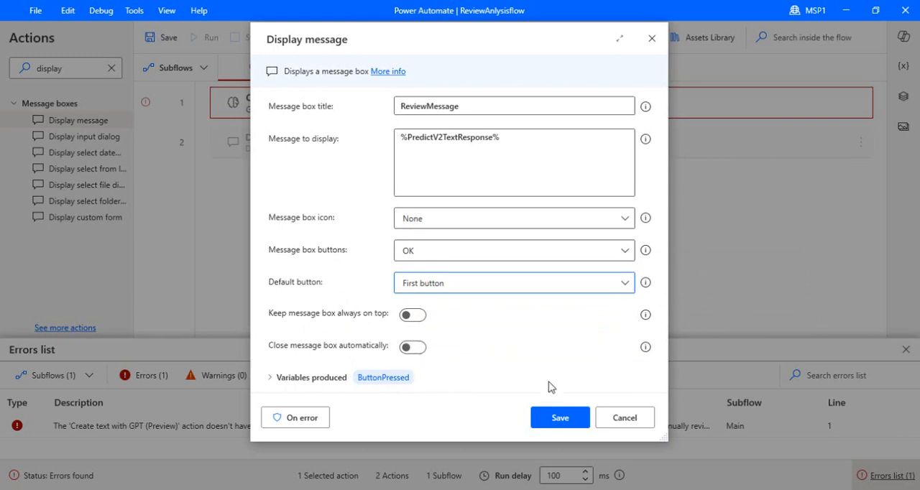
left_click(554, 418)
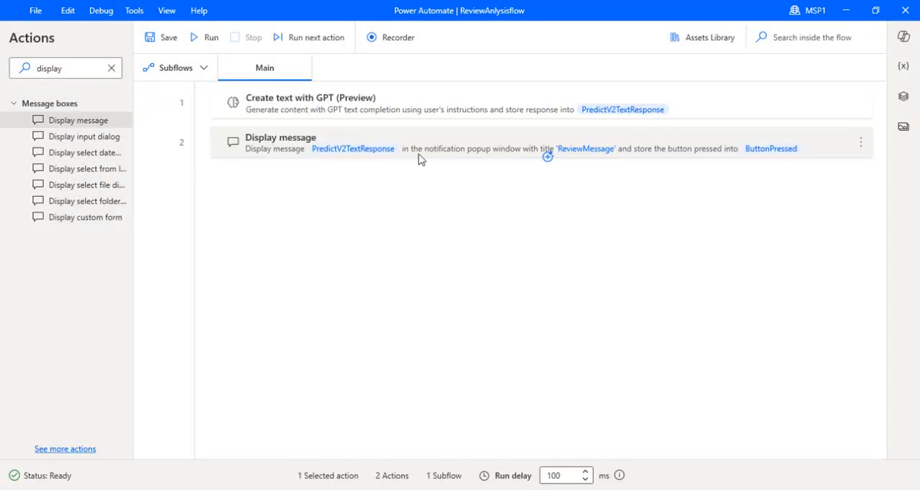
Run the flow and close the ReviewMessage box
left_click(195, 40)
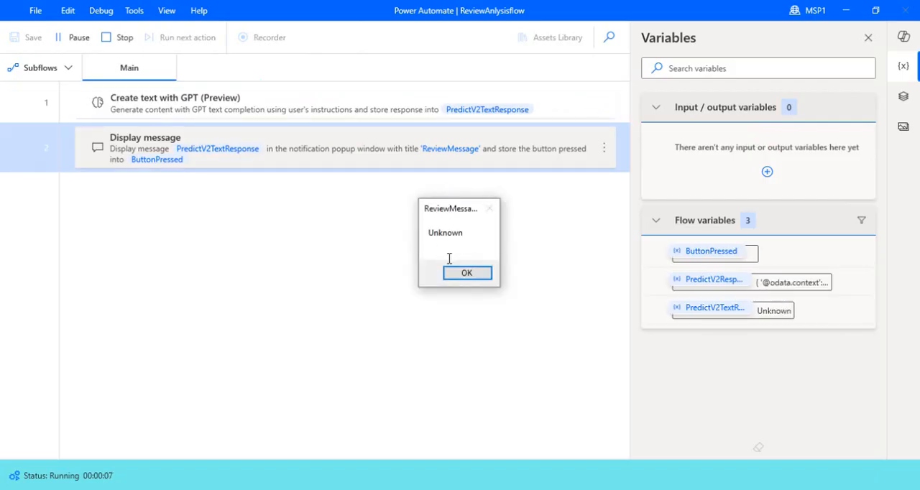
left_click(464, 272)
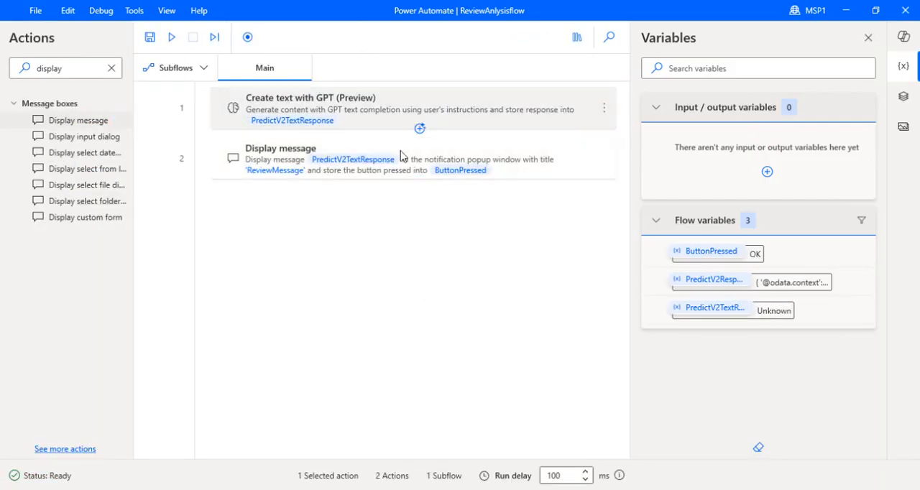
Replace the "#Include your text here" placeholder in the Create text with GPT instructions with "Good Happy mroinin" and save the action
double_click(415, 115)
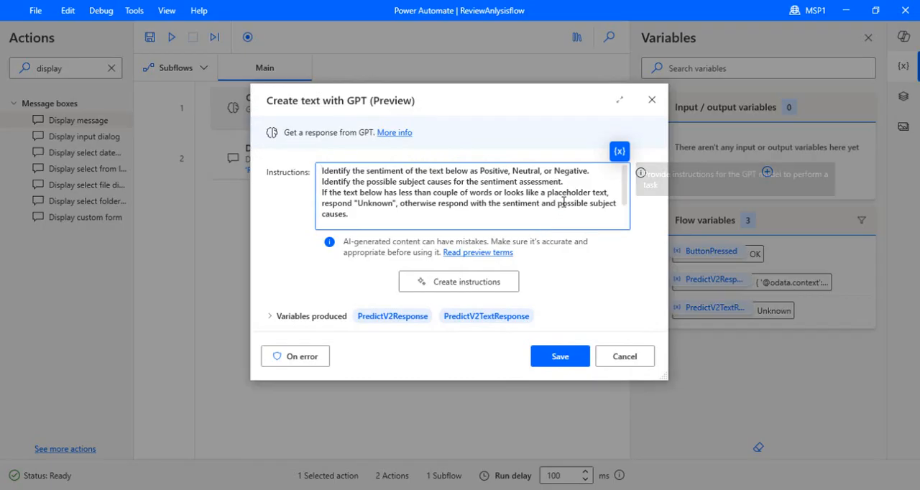
scroll(563, 202, "down", 1)
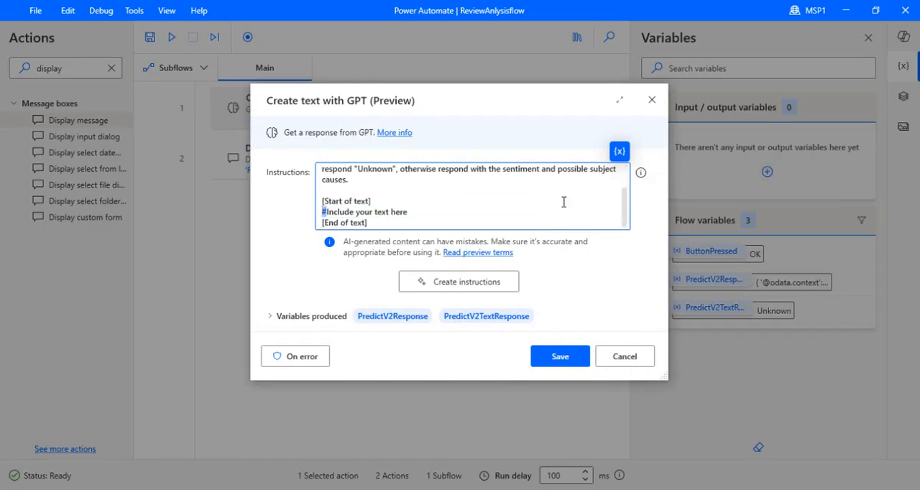
key("ctrl+shift+Right")
key("ctrl+shift+Right")
key("ctrl+shift+Right")
key("ctrl+shift+Right")
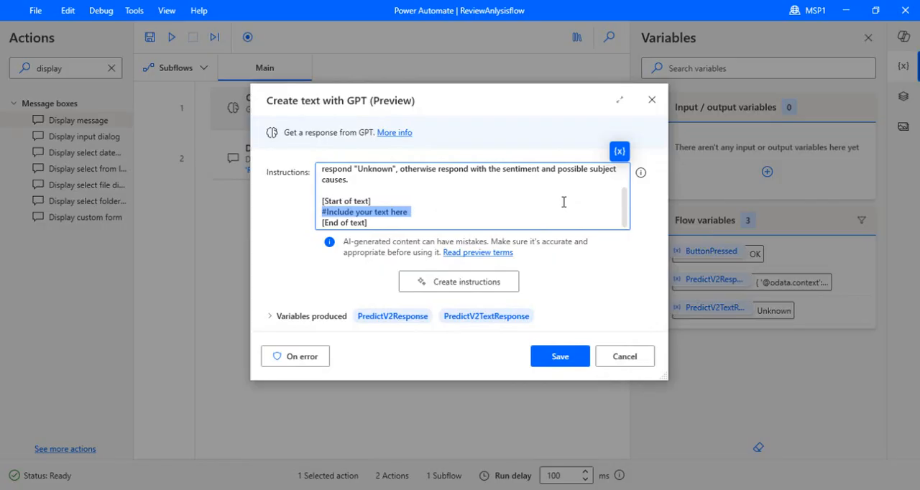
type("I a")
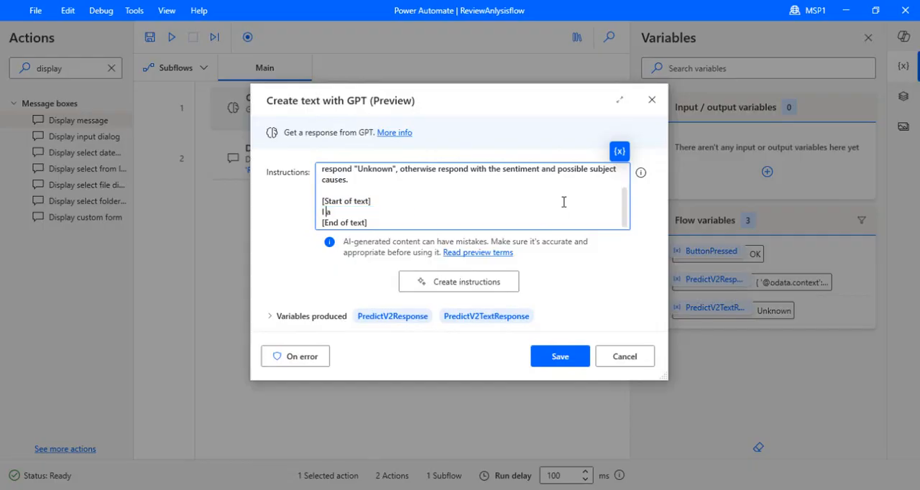
key("BackSpace")
key("BackSpace")
key("BackSpace")
key("BackSpace")
key("BackSpace")
type("Good Happy mroining")
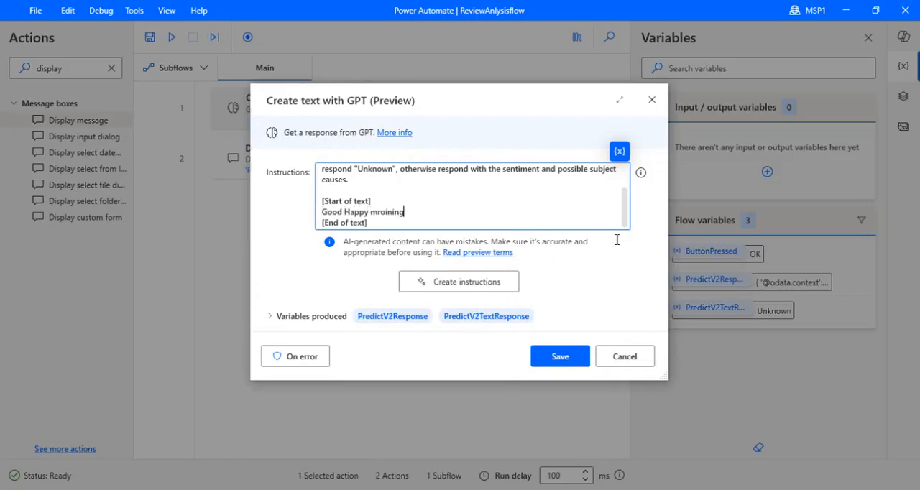
left_click(575, 362)
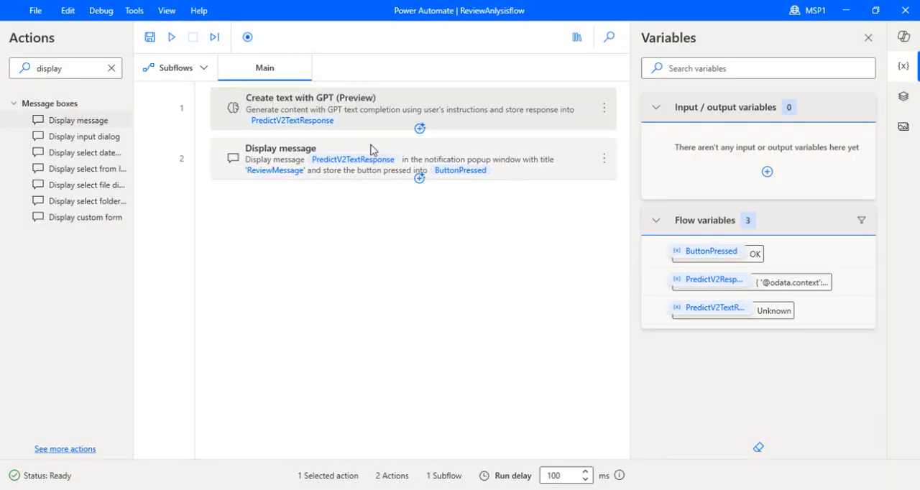
Rerun the flow with the new sample text and dismiss the sentiment message
left_click(171, 37)
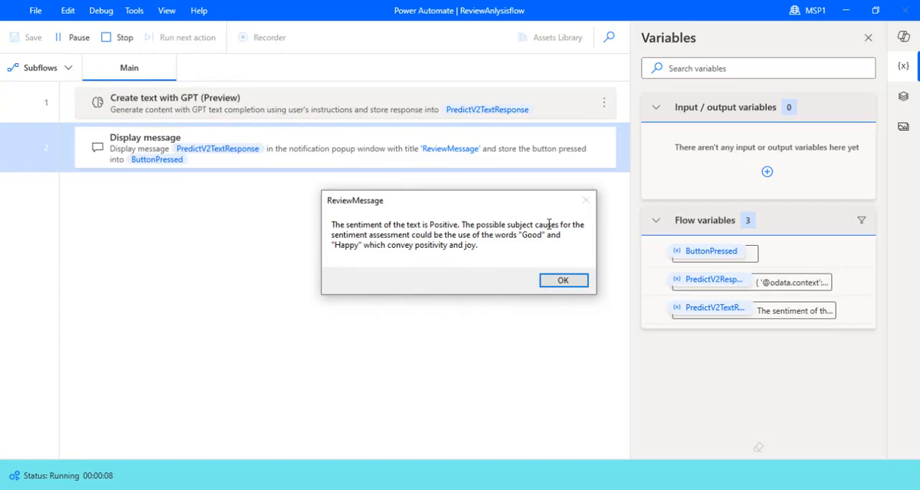
left_click(550, 280)
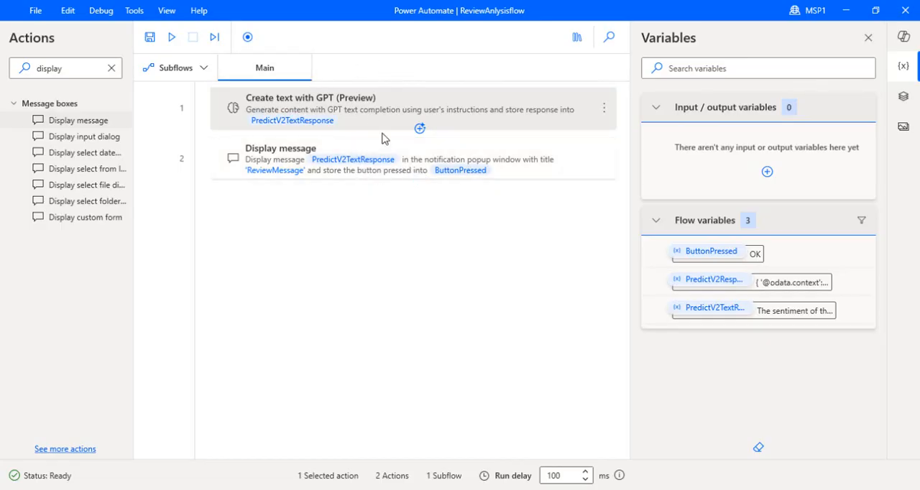
Create a new subflow named ExtractReviews
left_click(204, 72)
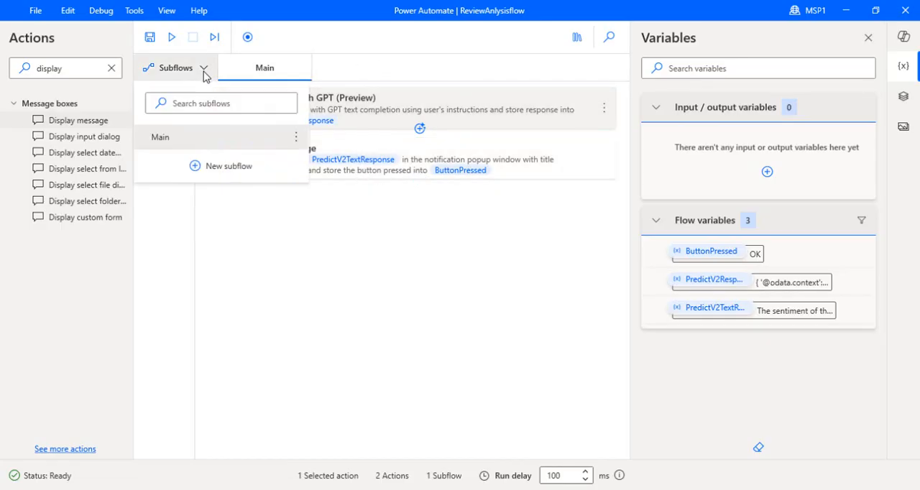
left_click(219, 171)
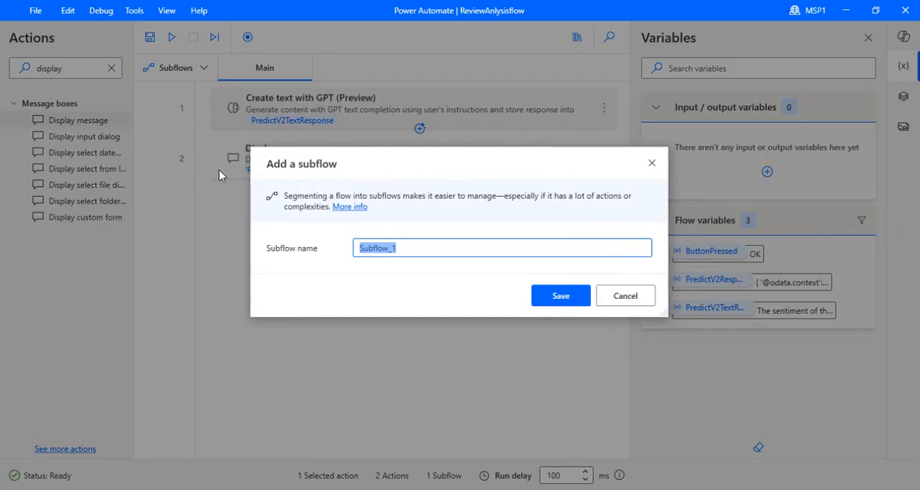
type("ExtractReviews")
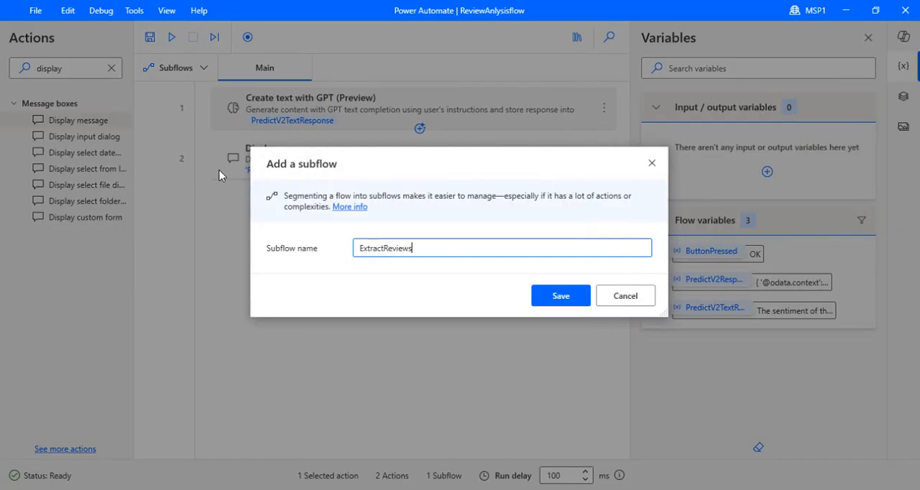
left_click(560, 288)
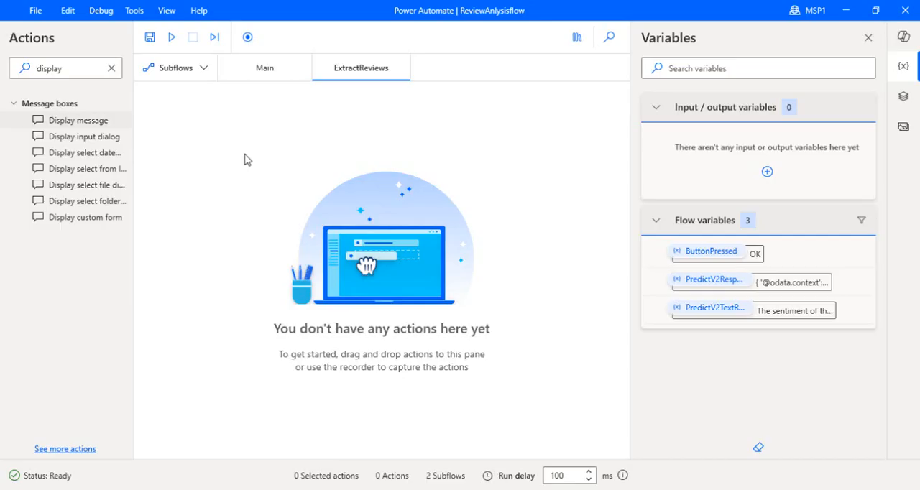
Search the actions for "launch" and add Launch new Chrome to the ExtractReviews subflow
left_click(111, 69)
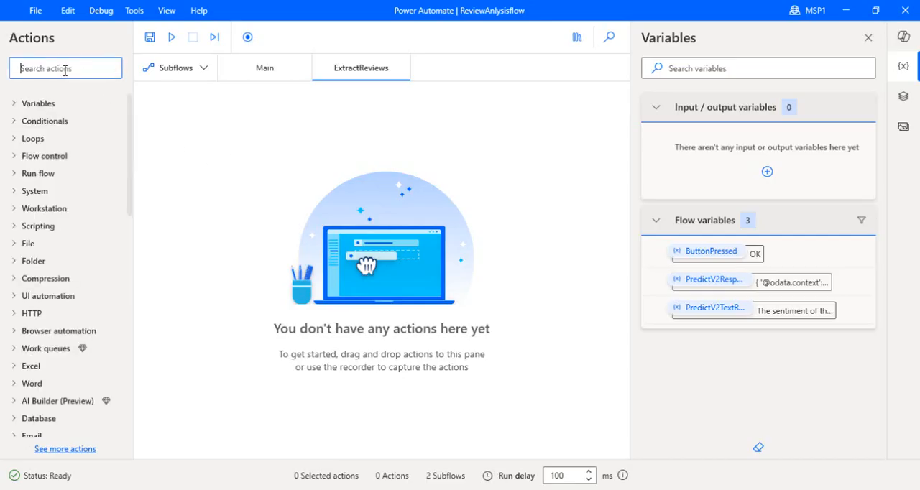
left_click(65, 70)
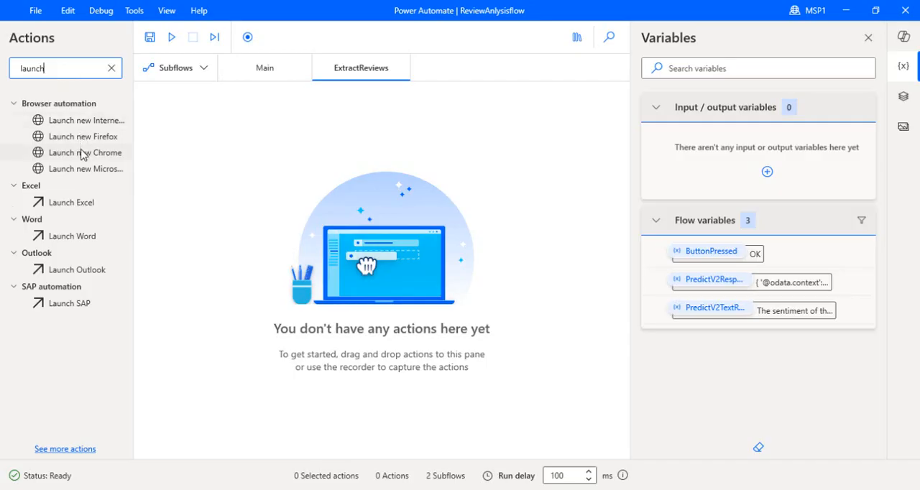
left_click_drag(81, 155, 357, 147)
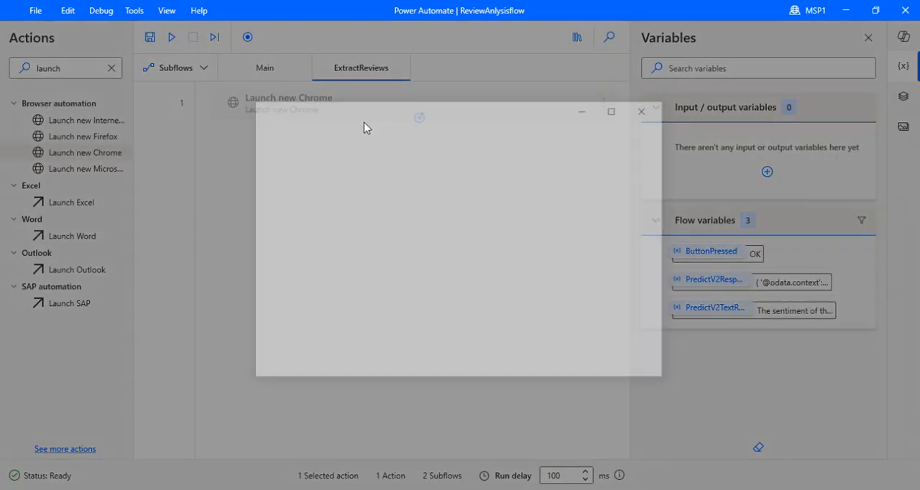
Set Chrome to attach to a running instance by title, choosing the Steve Madden Nunan Oxford Mens Oxford tab on Amazon.ae
left_click(621, 185)
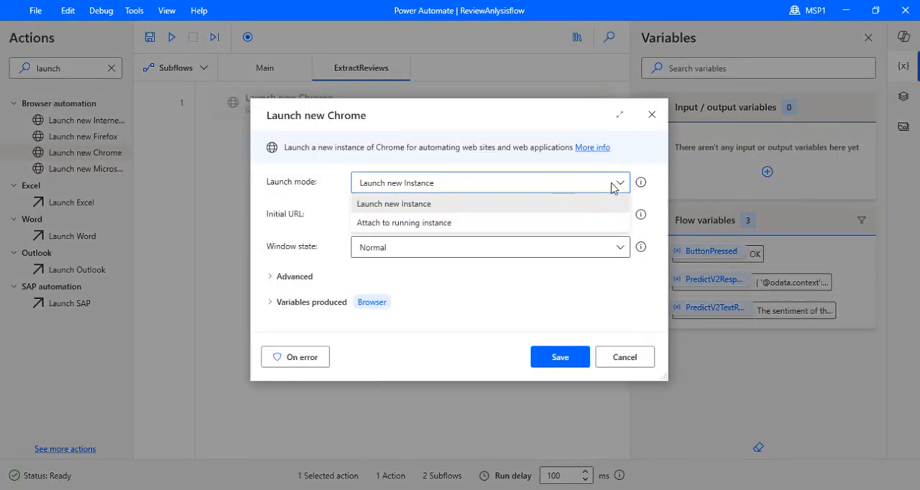
left_click(505, 224)
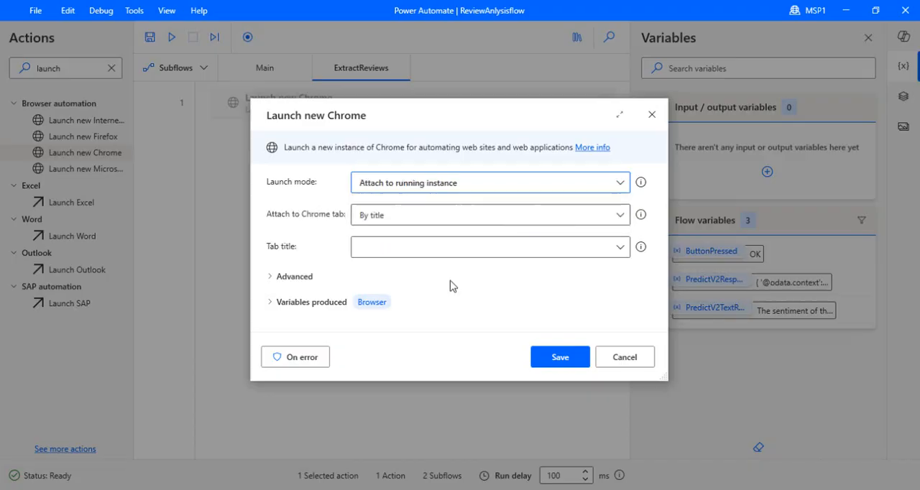
left_click(620, 216)
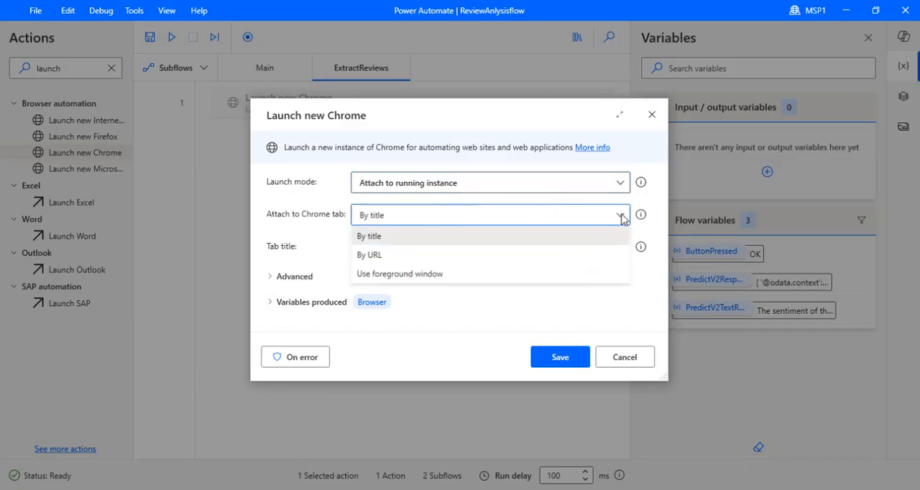
left_click(622, 218)
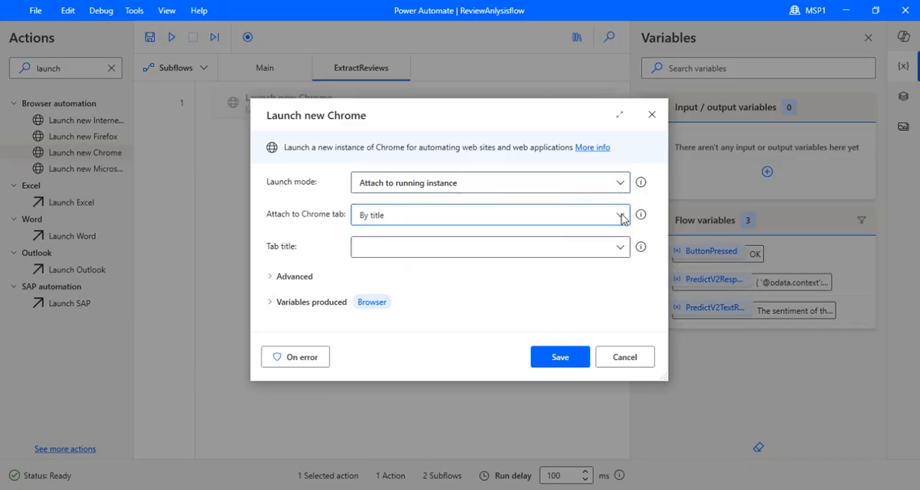
left_click(623, 251)
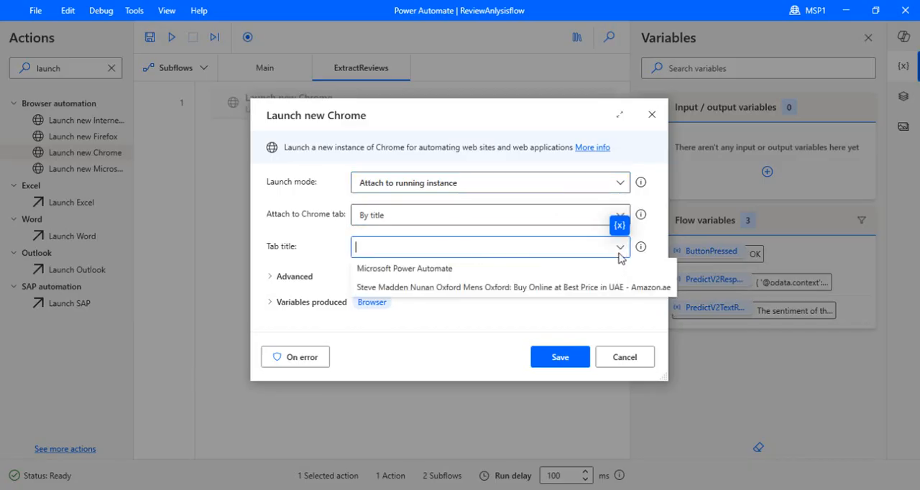
left_click(469, 289)
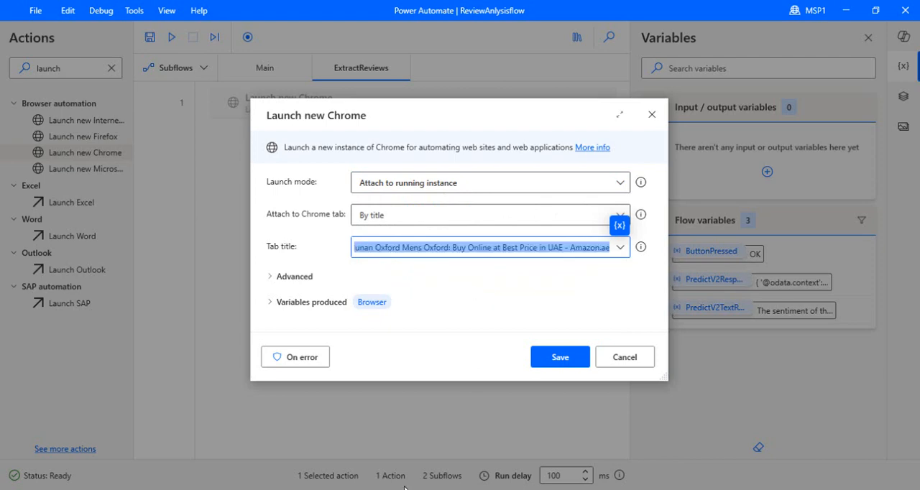
Check the customer reviews on the Amazon page in Chrome, return to Power Automate and save the Launch new Chrome action
mouse_move(432, 488)
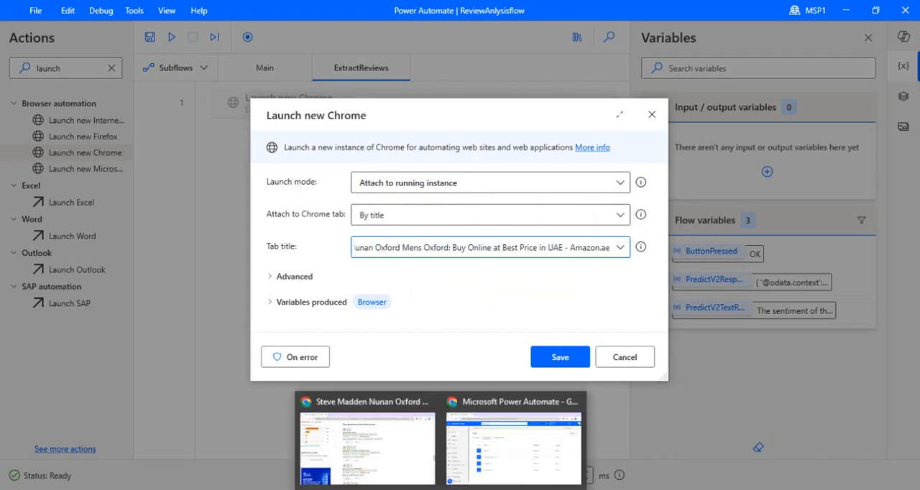
left_click(411, 476)
mouse_move(913, 313)
left_mouse_down()
mouse_move(916, 105)
mouse_move(916, 325)
mouse_move(913, 313)
left_mouse_up()
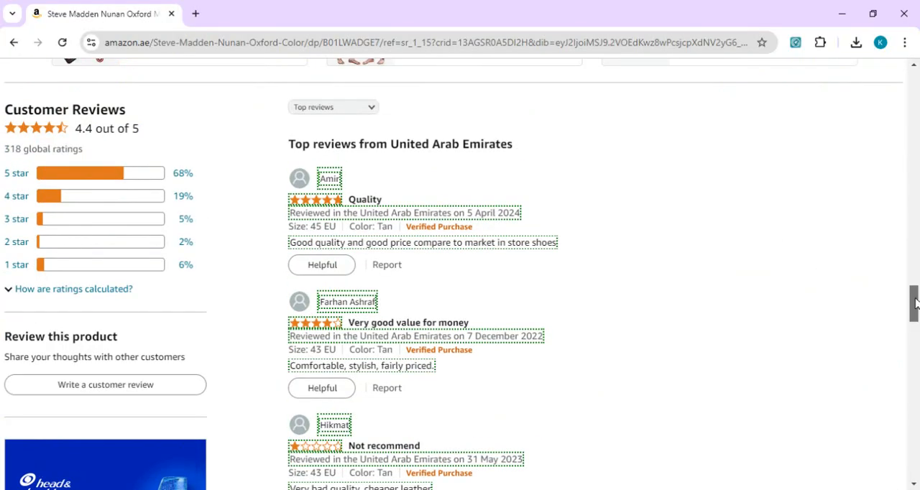
key("alt+Tab")
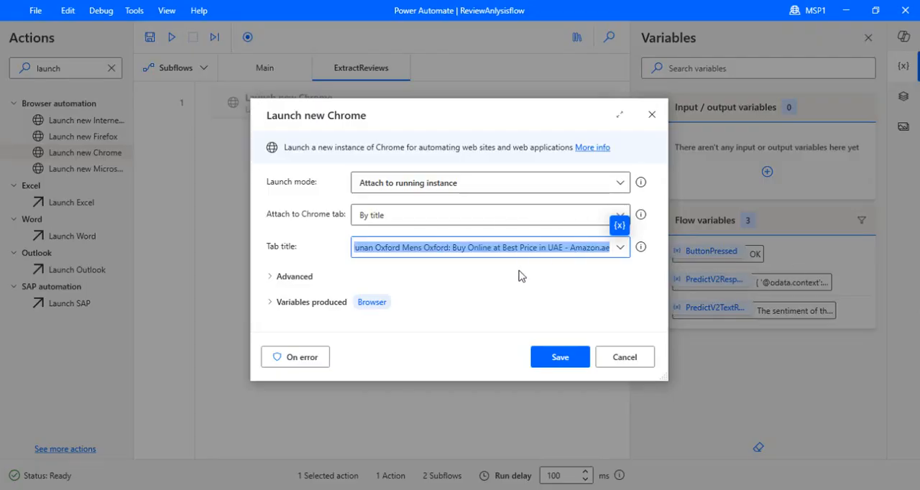
left_click(559, 273)
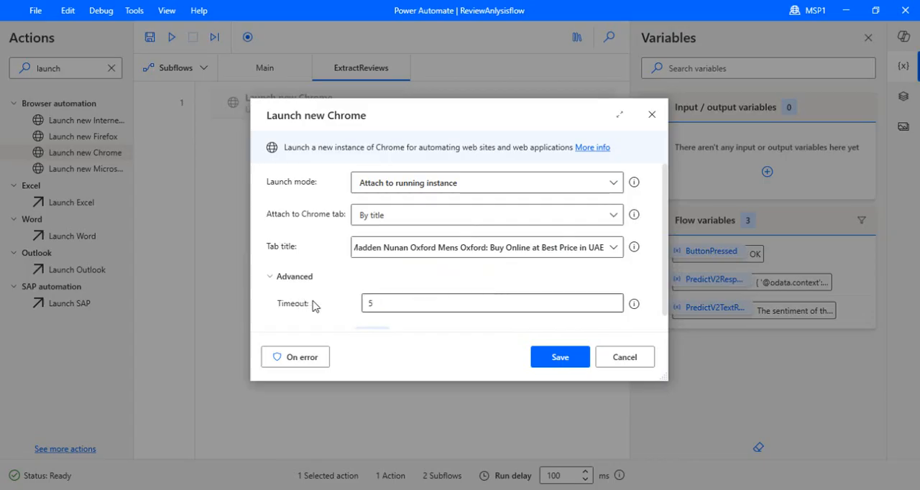
left_click(557, 357)
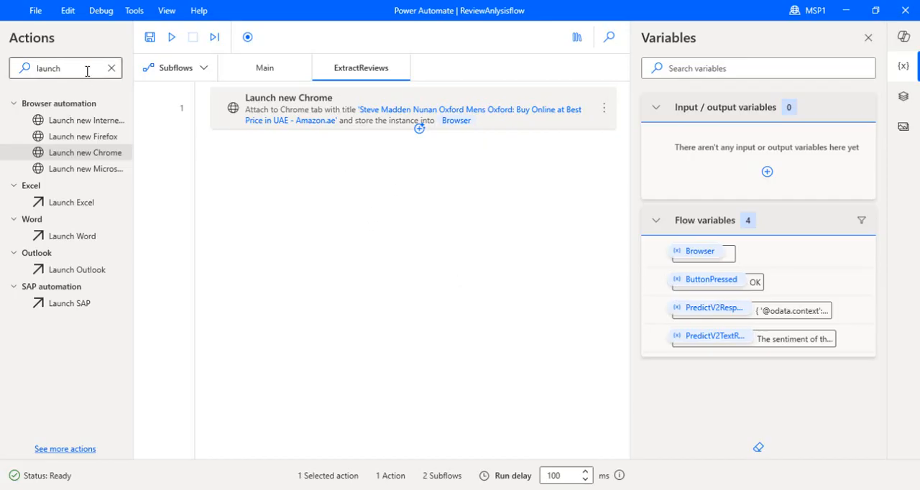
Search the actions for "web extra" and add Extract data from web page after the Launch new Chrome action
left_click_drag(63, 69, 23, 72)
type("w")
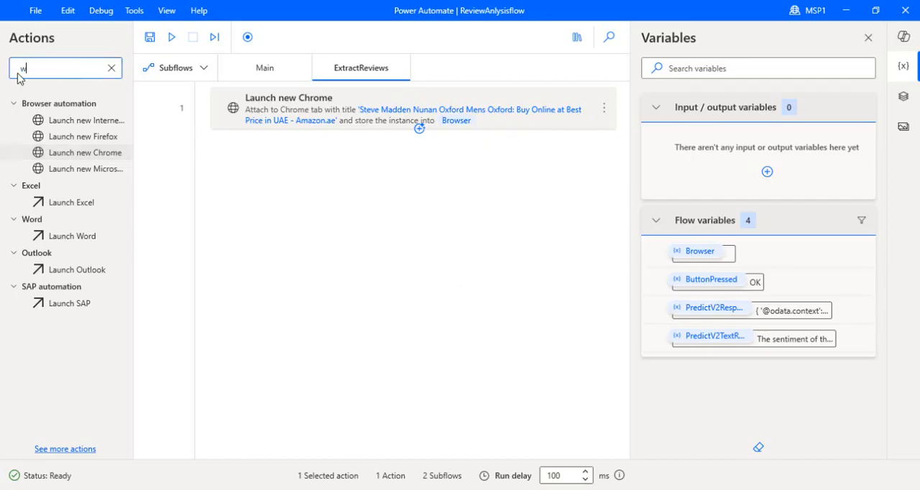
type("eb extra")
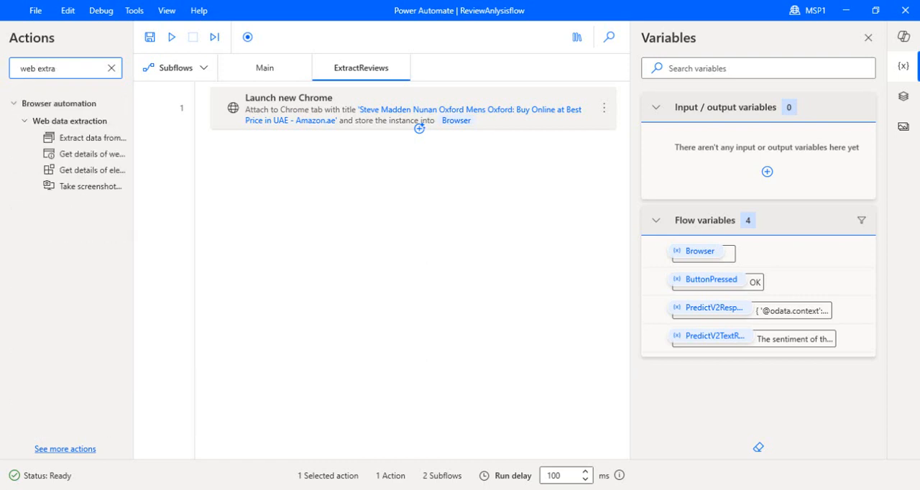
left_click(106, 140)
left_click_drag(106, 142, 396, 142)
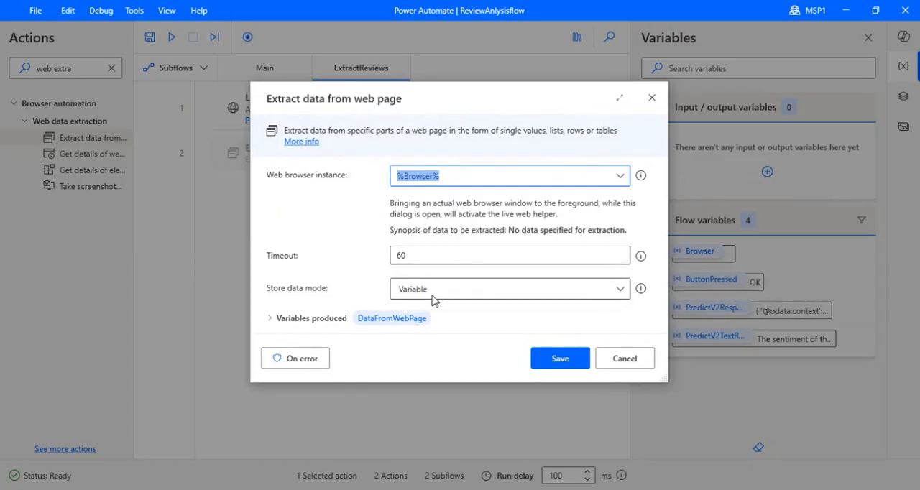
Keep the store data mode as Variable and rename the produced variable AmzonProductReviews
left_click(619, 294)
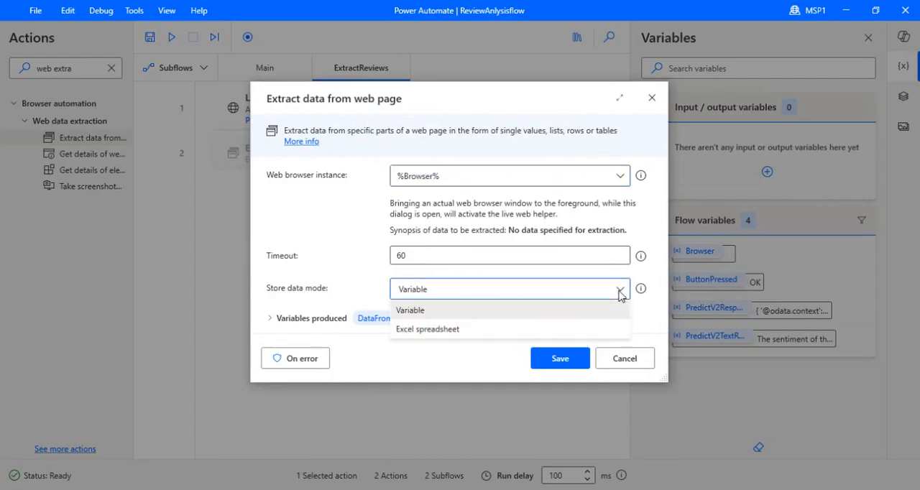
left_click(478, 314)
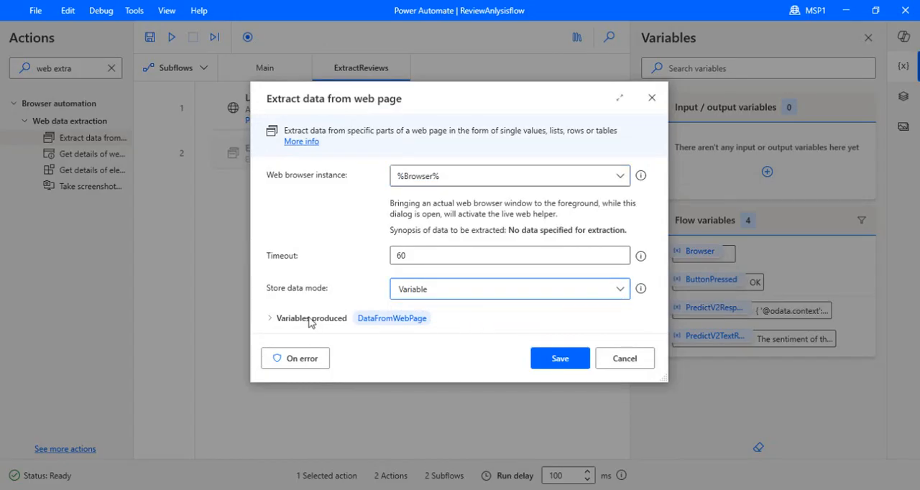
left_click(379, 320)
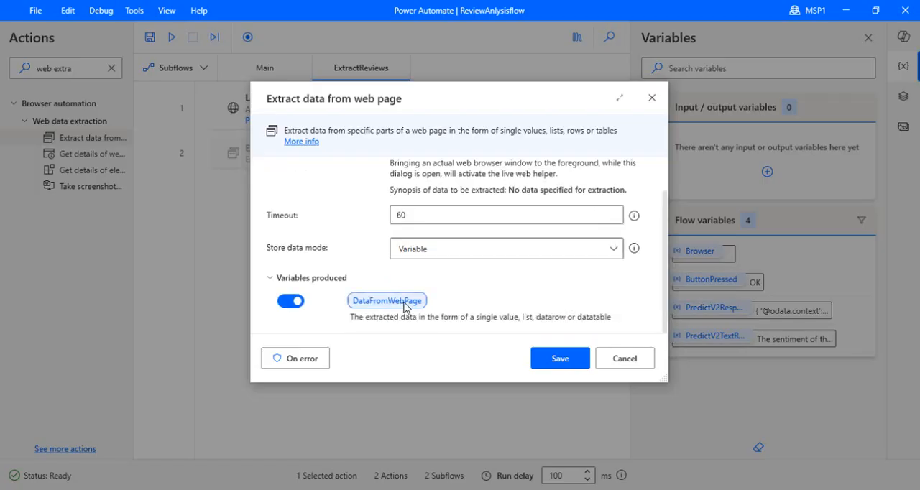
left_click(404, 302)
type("Am")
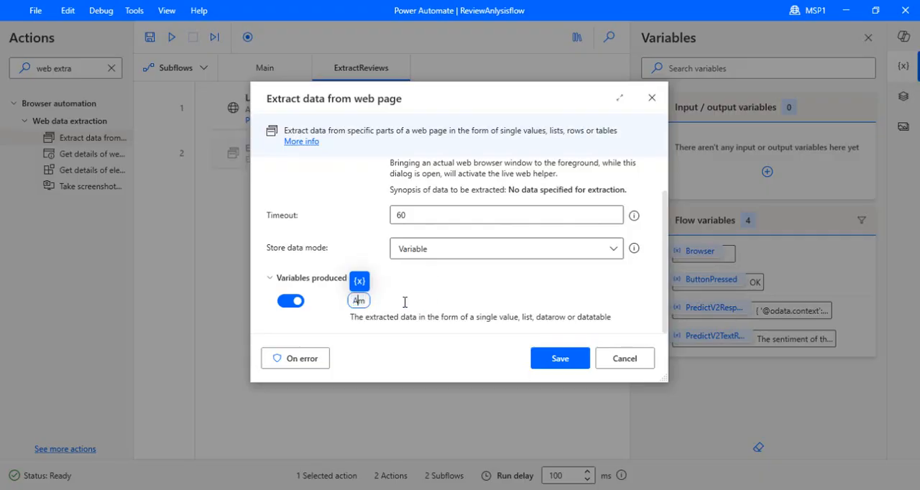
type("zon")
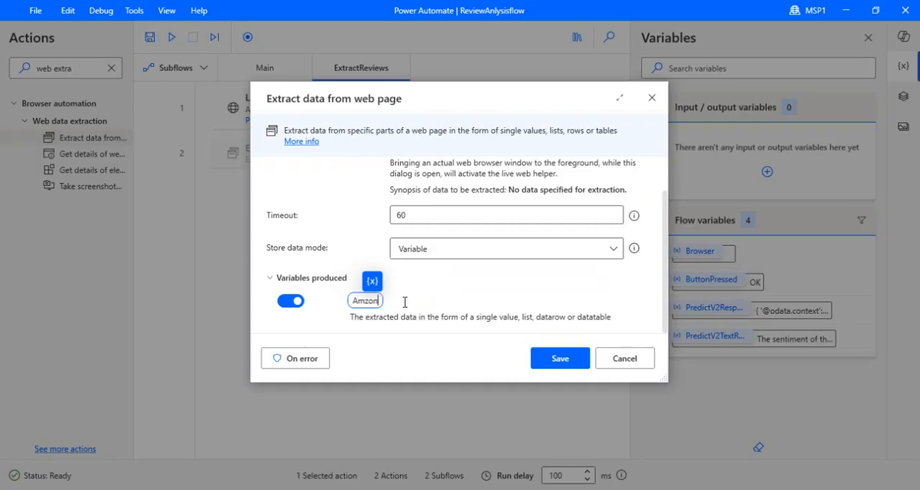
type("ProductR")
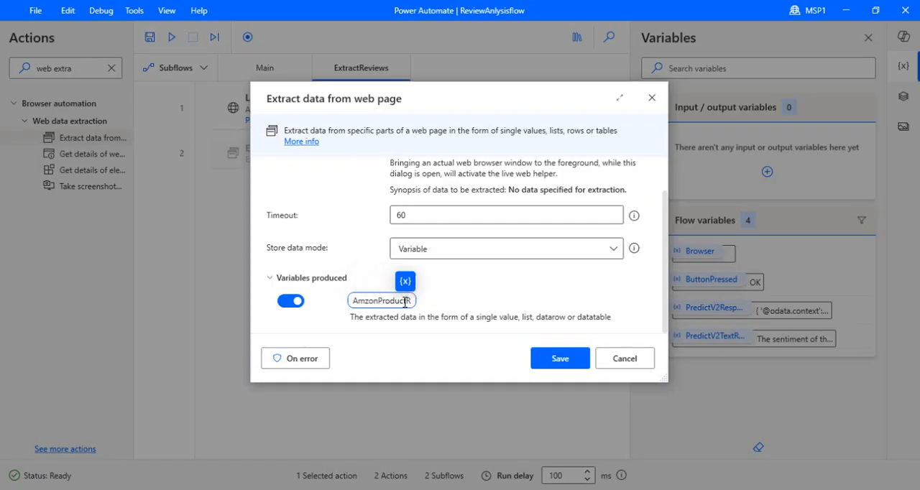
type("eviews")
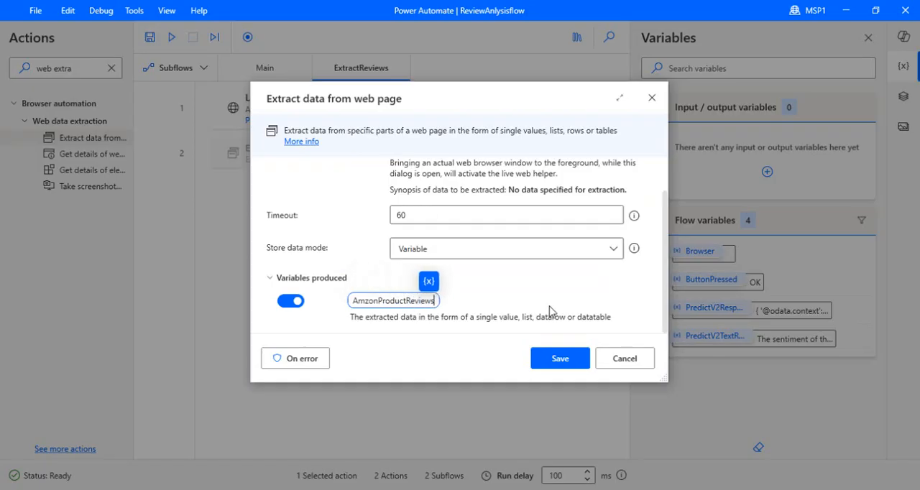
left_click(499, 298)
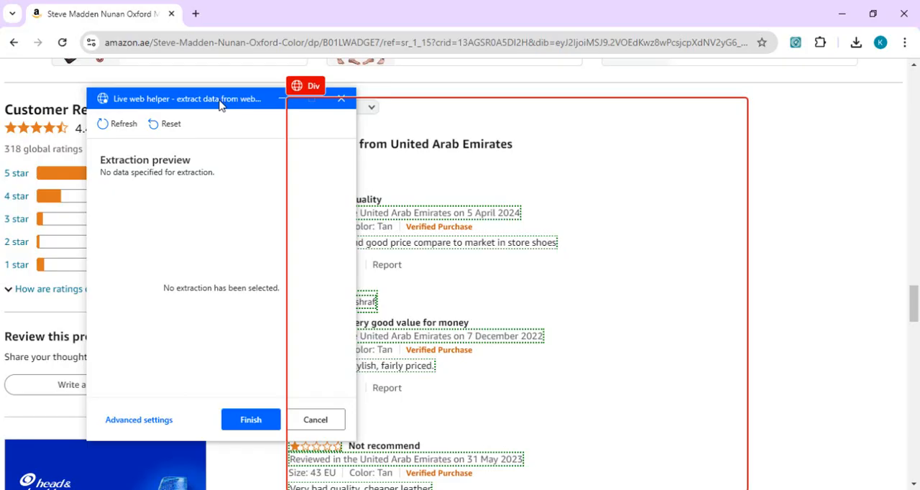
In Chrome, move the live web helper off the customer reviews and extract the first reviewer's name as text
left_click_drag(221, 105, 748, 128)
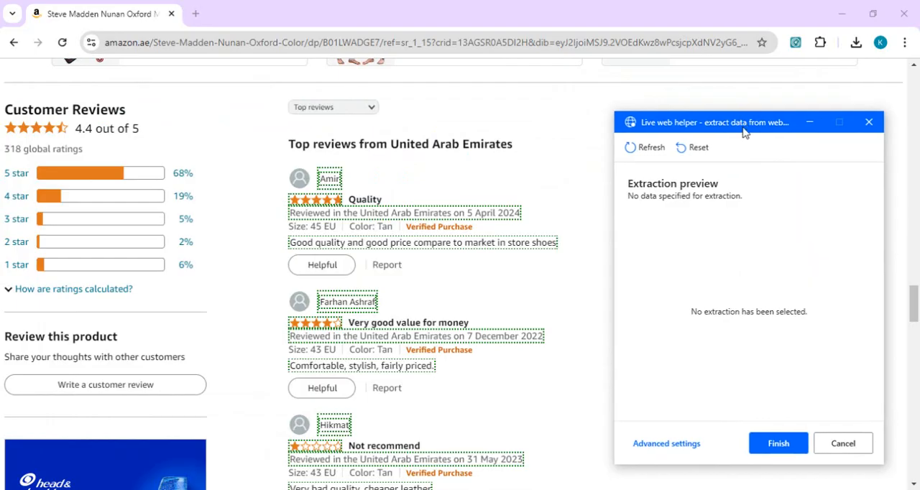
right_click(330, 185)
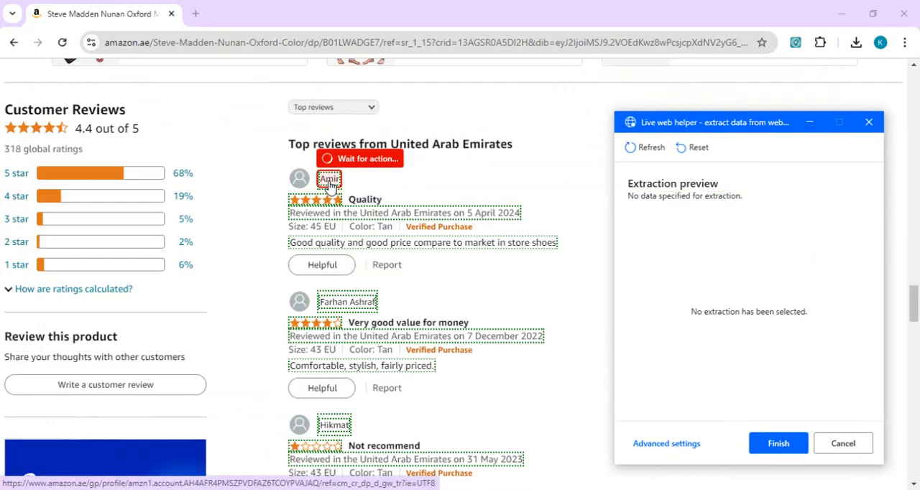
mouse_move(455, 199)
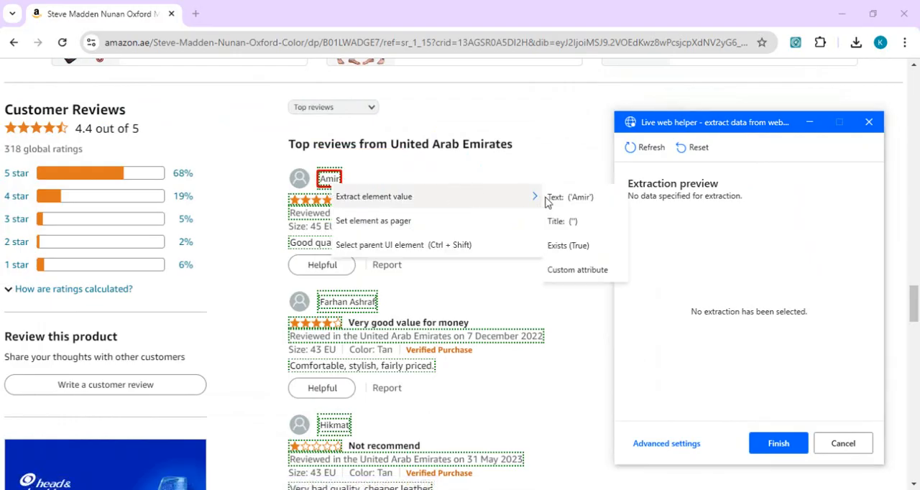
left_click(566, 200)
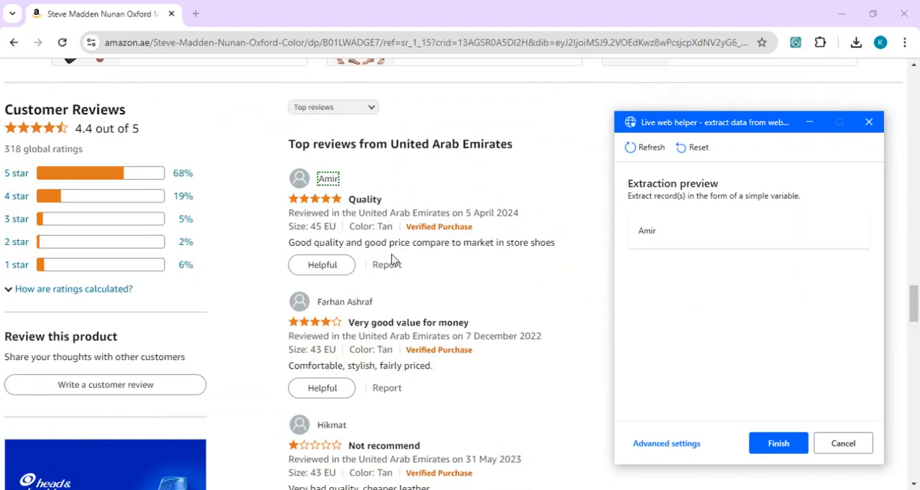
Add the text of the first review's star rating and its review date to the extraction
left_click(335, 201)
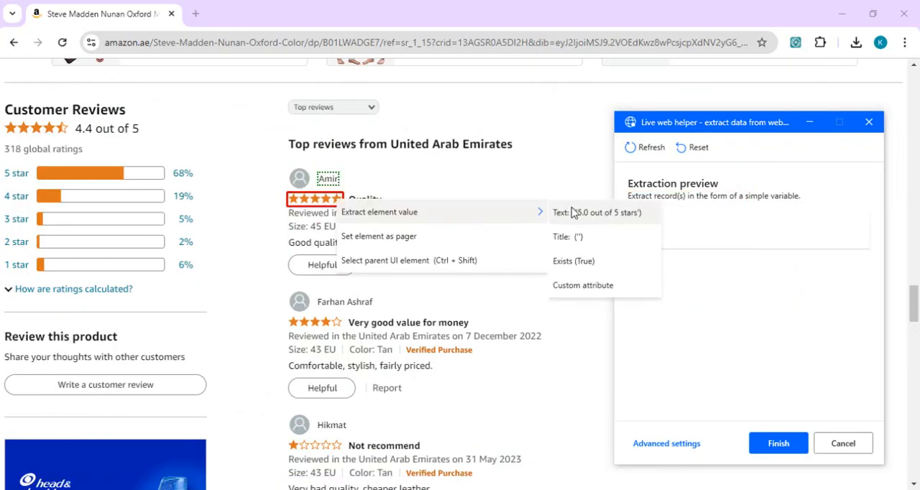
left_click(572, 212)
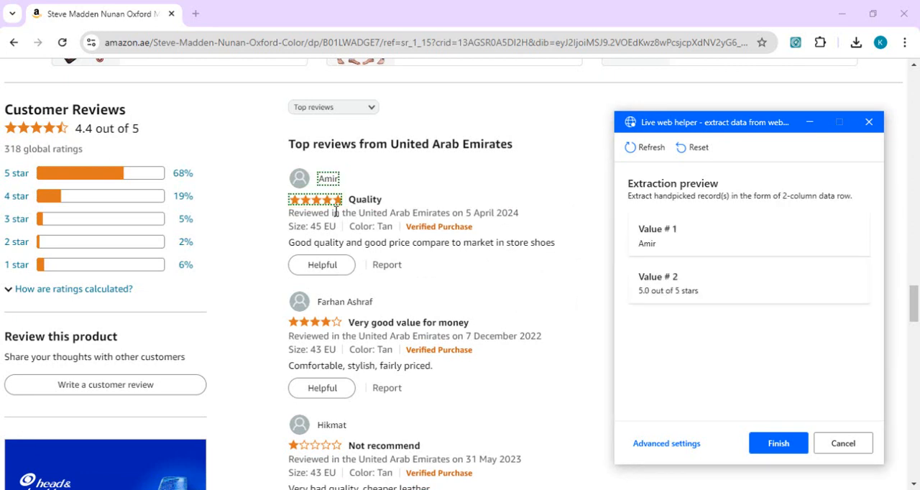
left_click(313, 215)
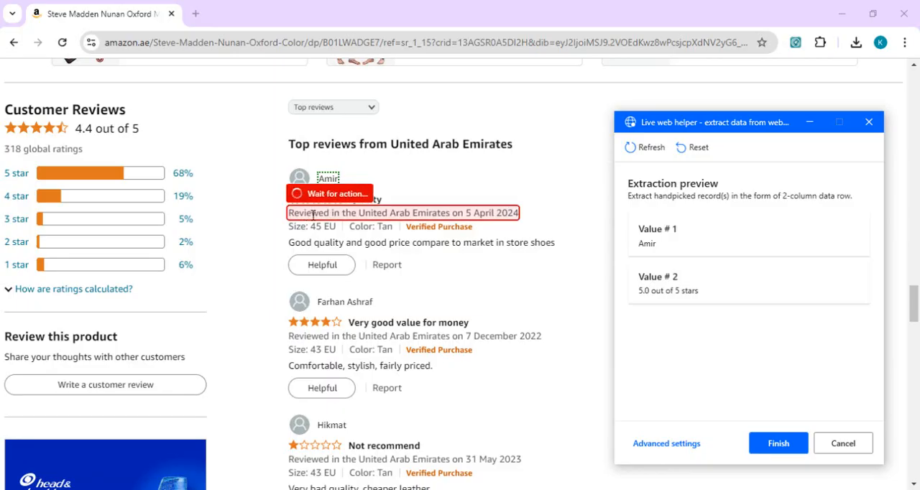
mouse_move(467, 230)
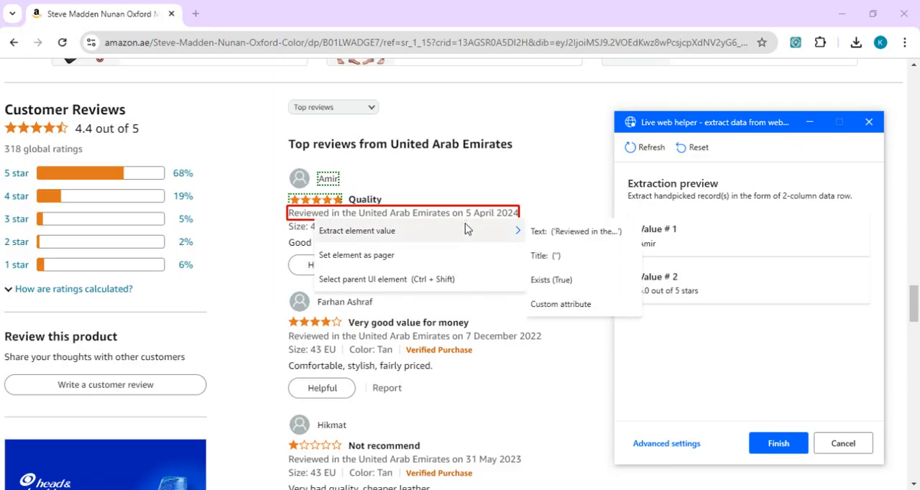
left_click(560, 239)
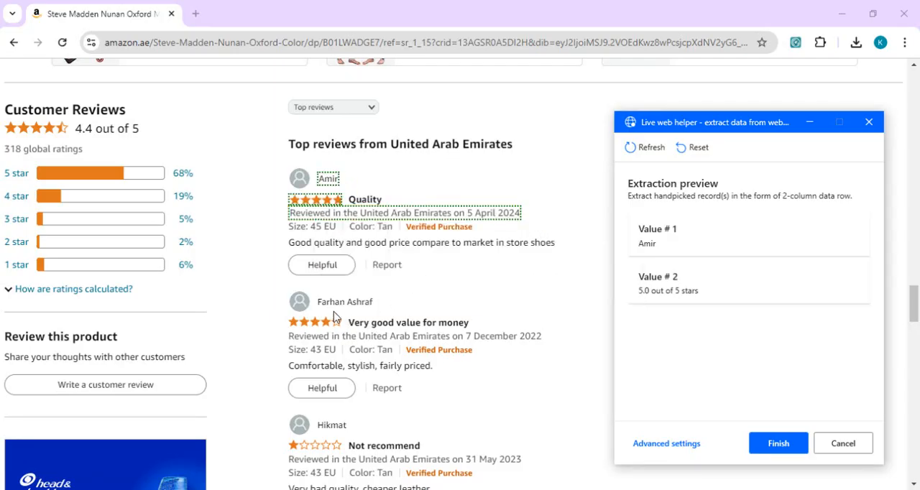
Extract the second reviewer's name as text to expand the extraction into a table covering the listed reviews
right_click(355, 307)
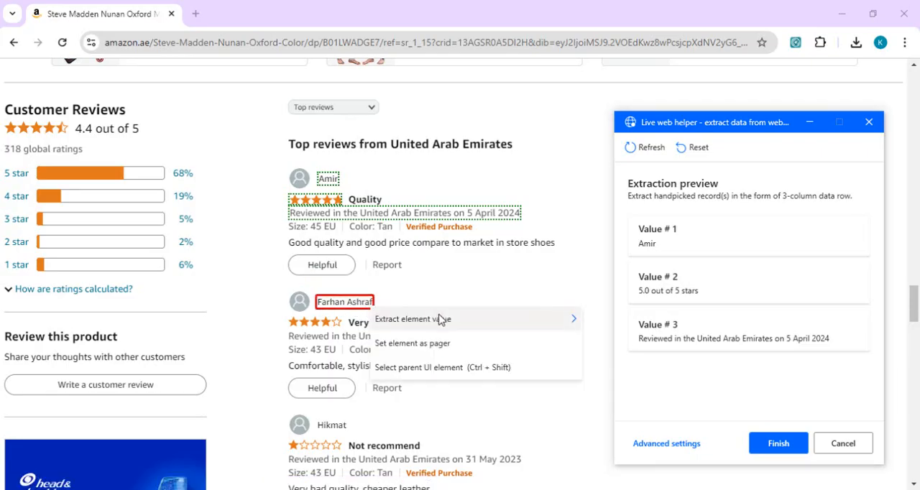
mouse_move(441, 317)
left_click(616, 322)
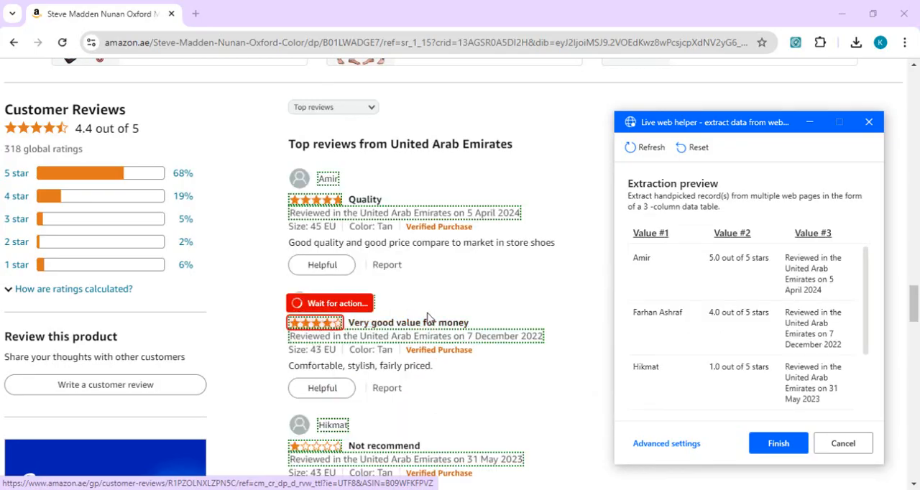
Compare the extraction preview with the reviews further down the Amazon page and open the full reviews list
right_click(325, 324)
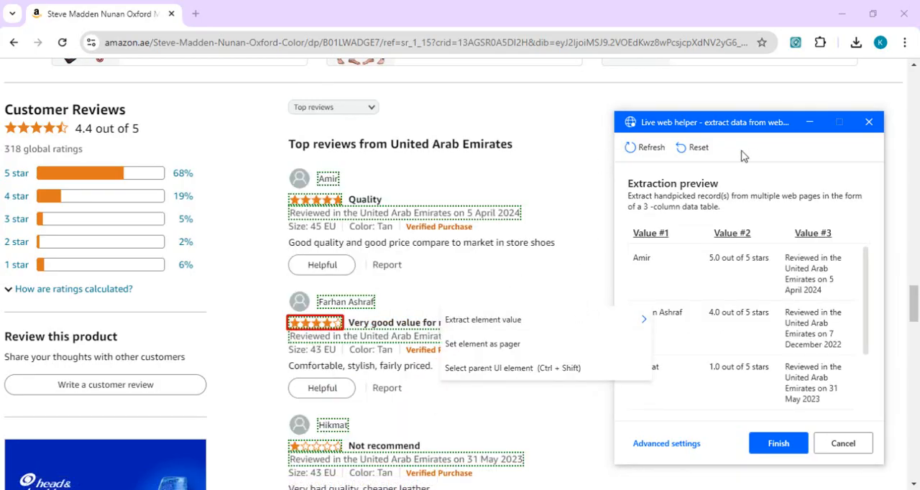
left_click(866, 261)
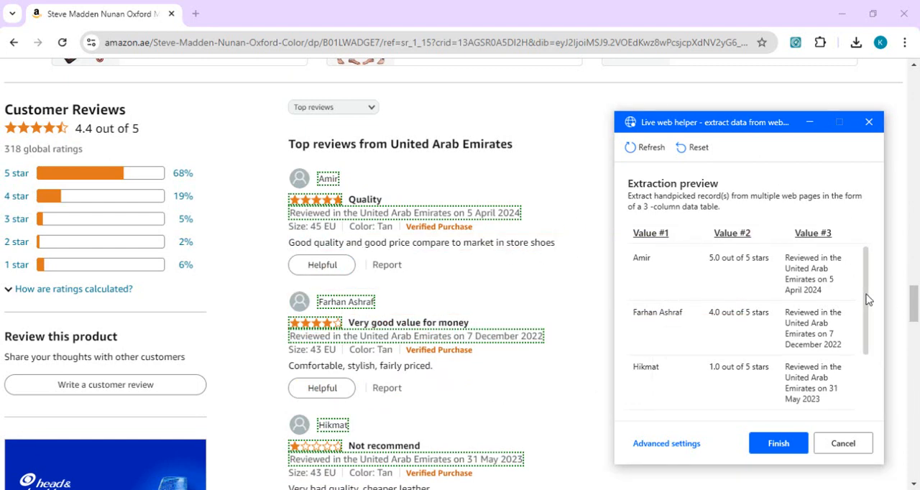
left_click_drag(867, 301, 915, 335)
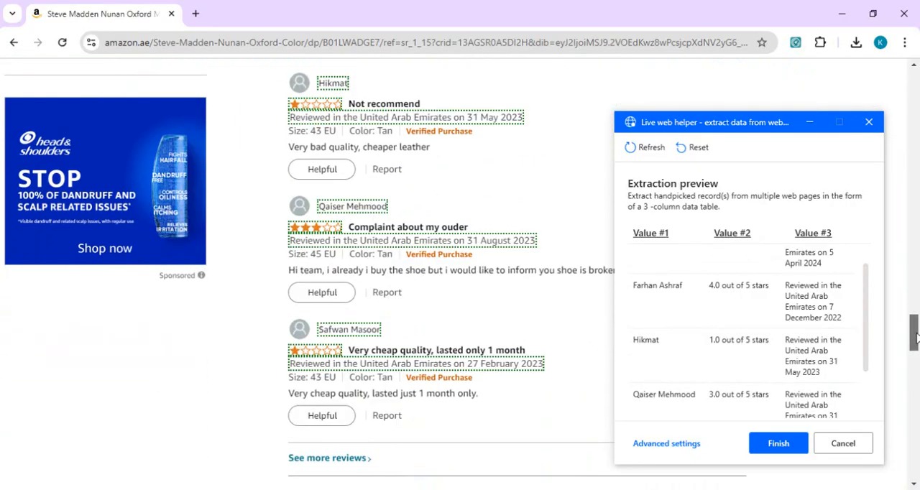
left_click(352, 459)
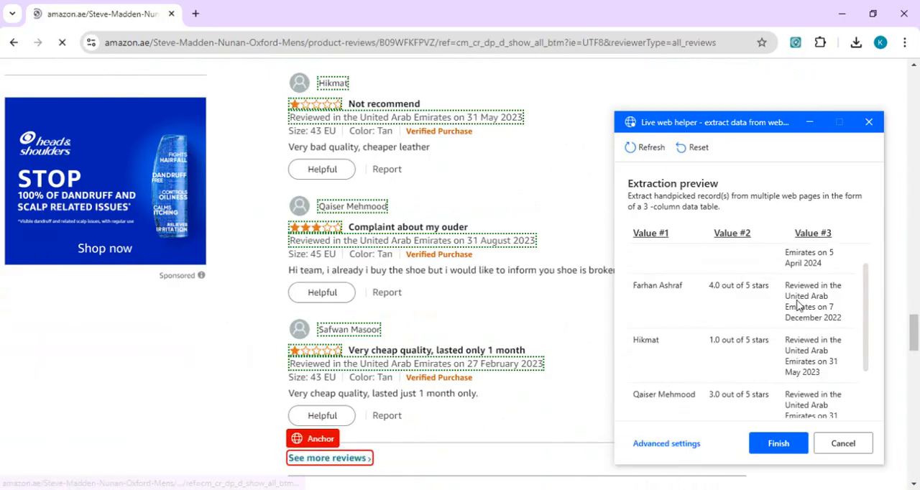
Finish the web extraction and save the Extract data from web page action in Power Automate
left_click(778, 443)
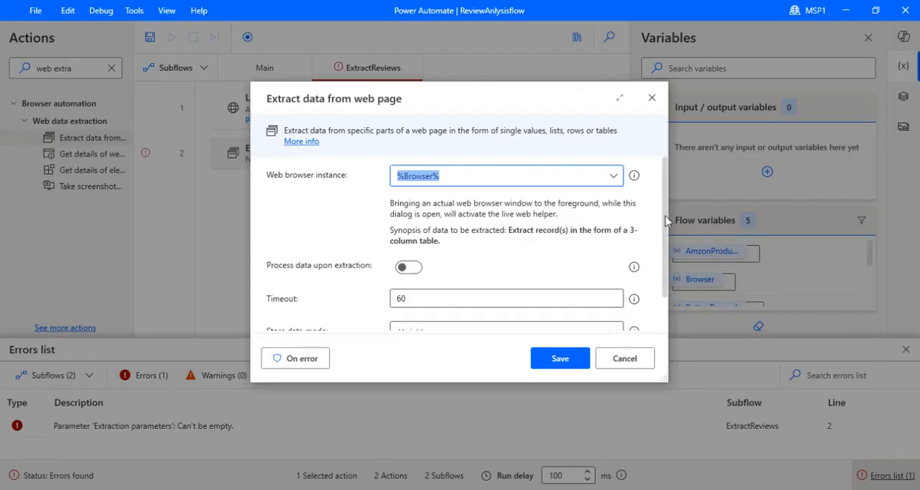
left_click_drag(665, 216, 659, 315)
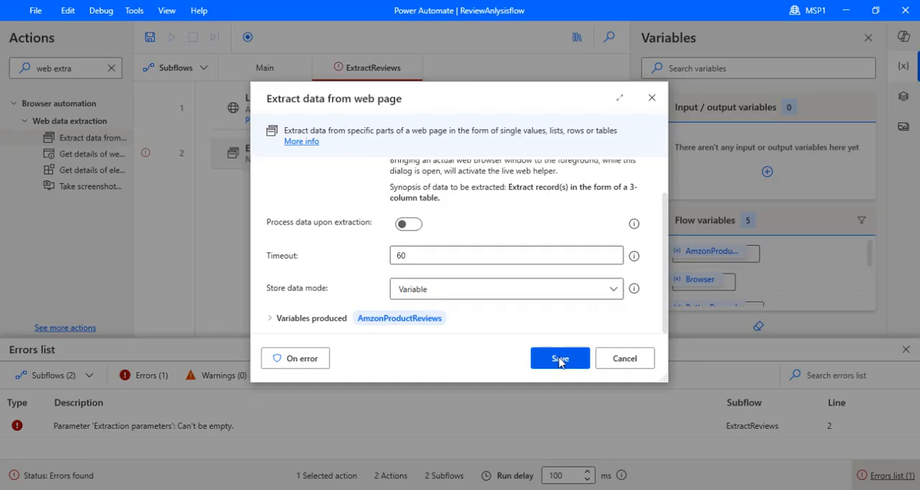
left_click(559, 360)
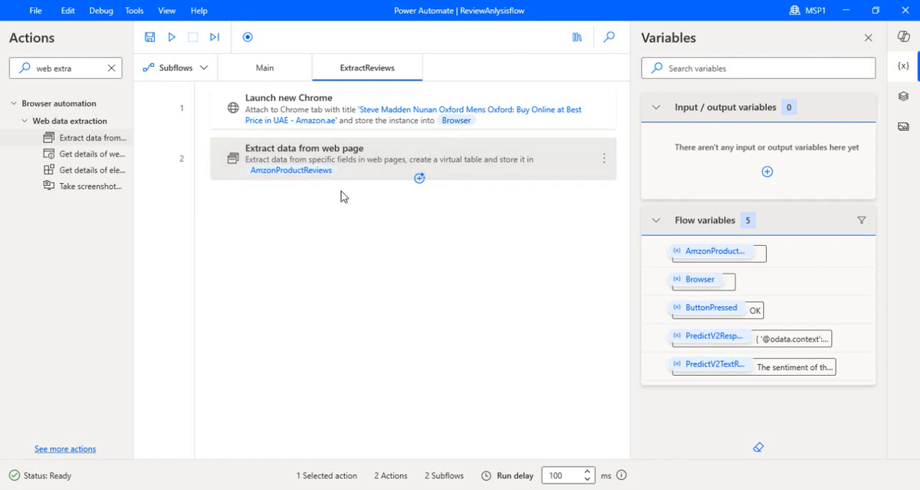
Search the actions for "flow" and add Run subflow at the start of the Main subflow, set to run ExtractReviews
left_click(260, 69)
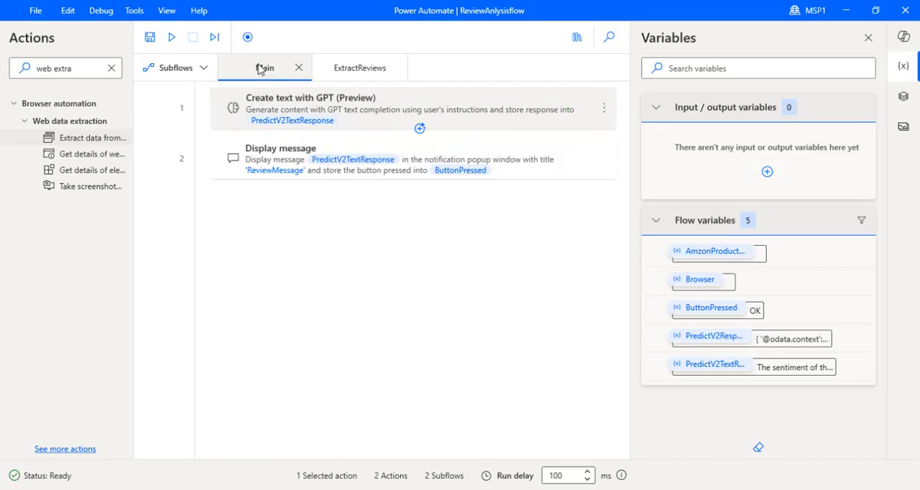
left_click(365, 81)
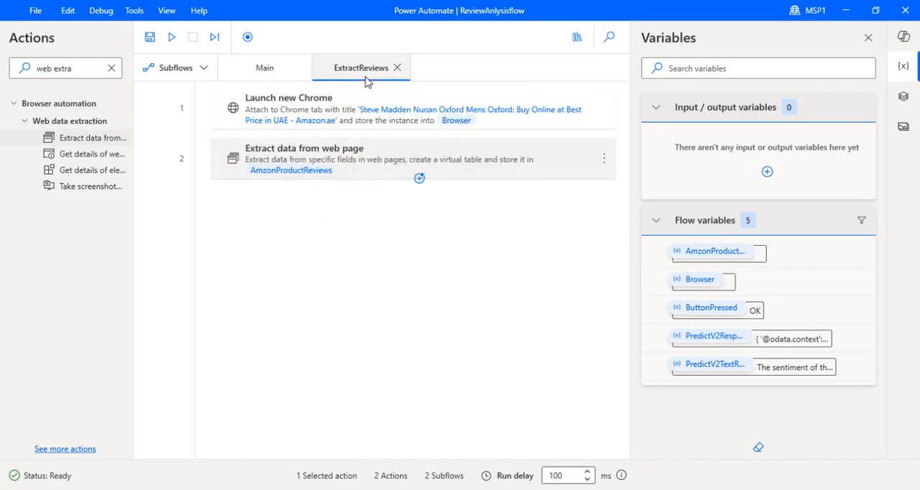
left_click(272, 79)
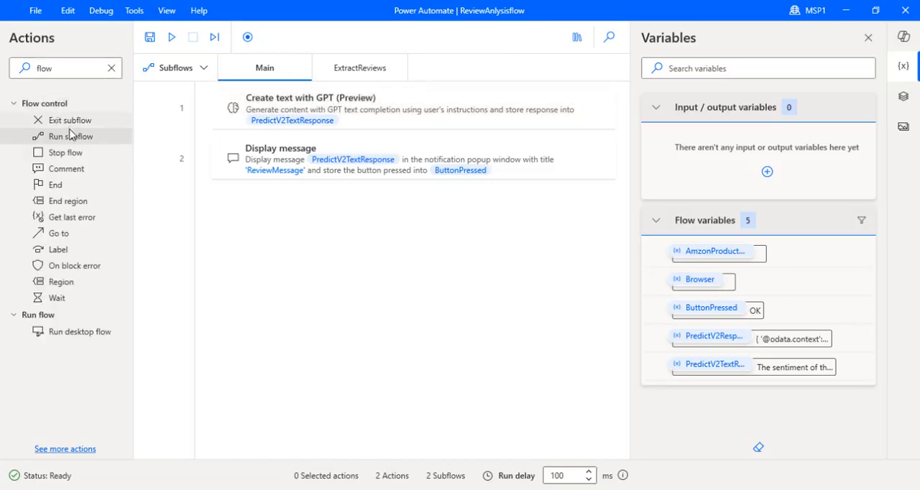
left_click_drag(68, 141, 317, 93)
left_click(630, 227)
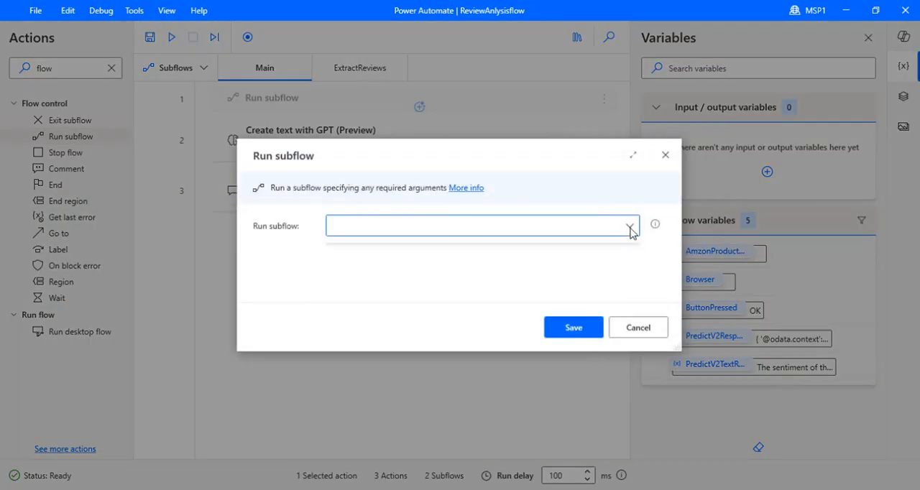
left_click(466, 252)
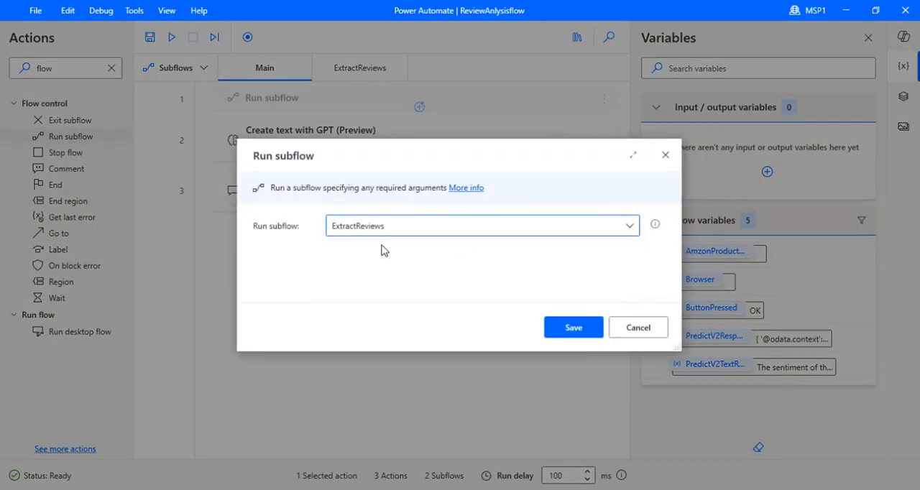
left_click(590, 329)
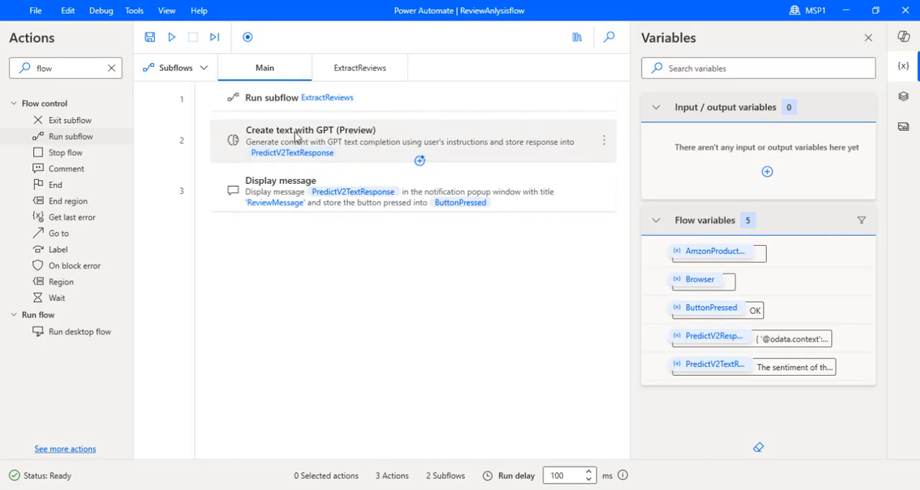
Search the actions for "for" and add a For each loop after the Run subflow action in Main
left_click(116, 70)
left_click(112, 69)
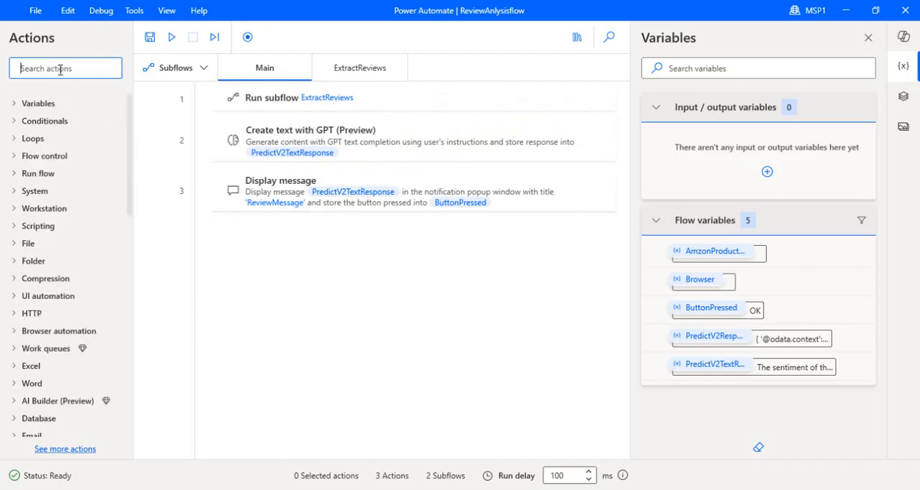
type("for")
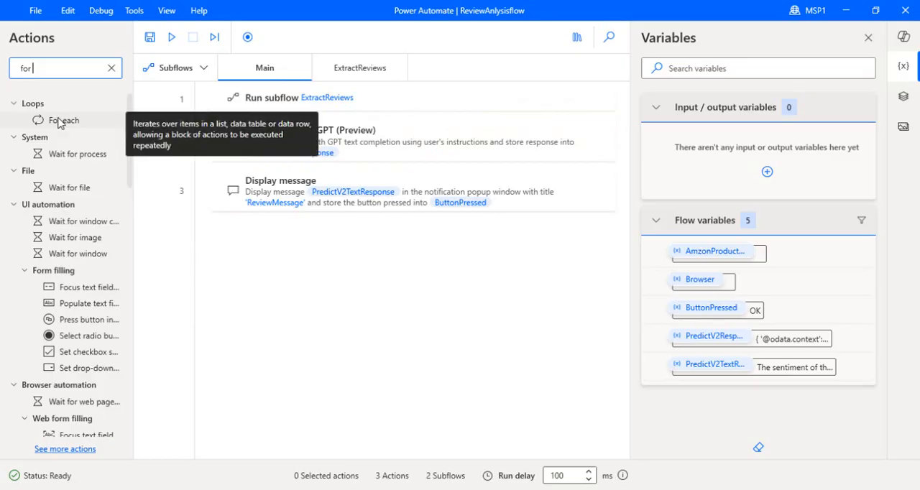
left_click_drag(59, 122, 274, 115)
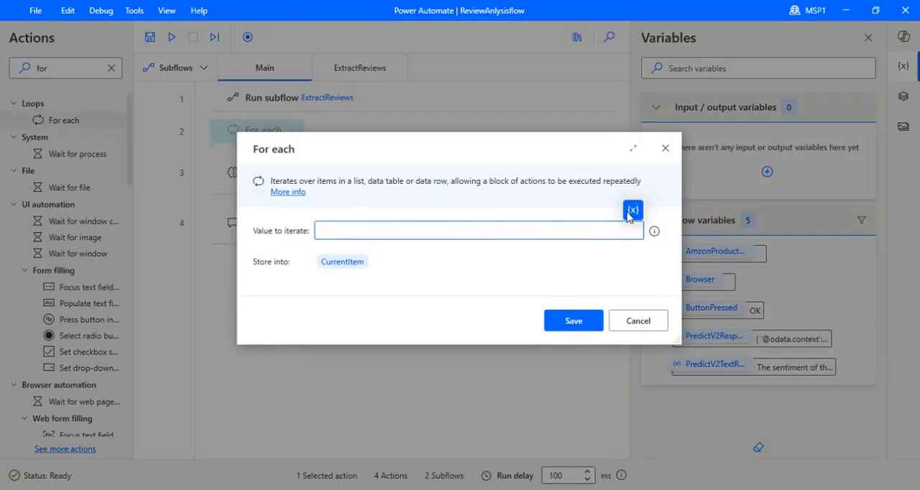
Set the For each loop to iterate over AmzonProductReviews and move the Create text with GPT and Display message actions inside it
left_click(631, 213)
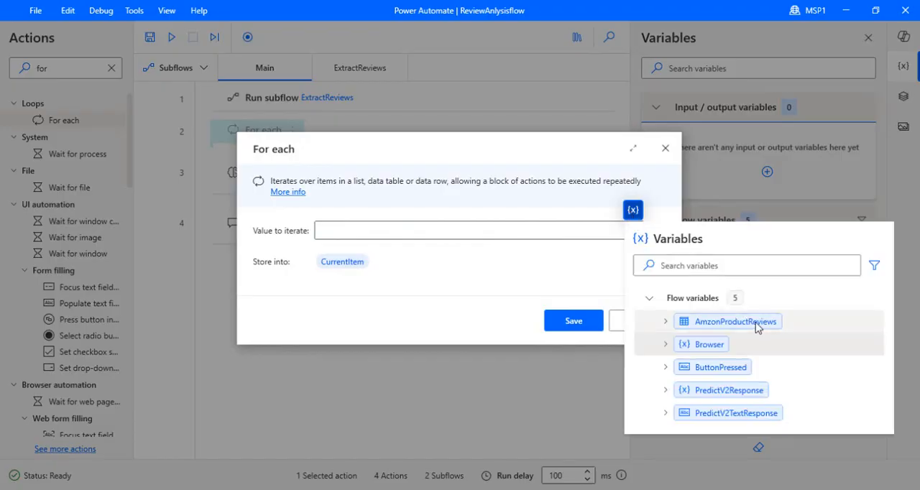
double_click(712, 323)
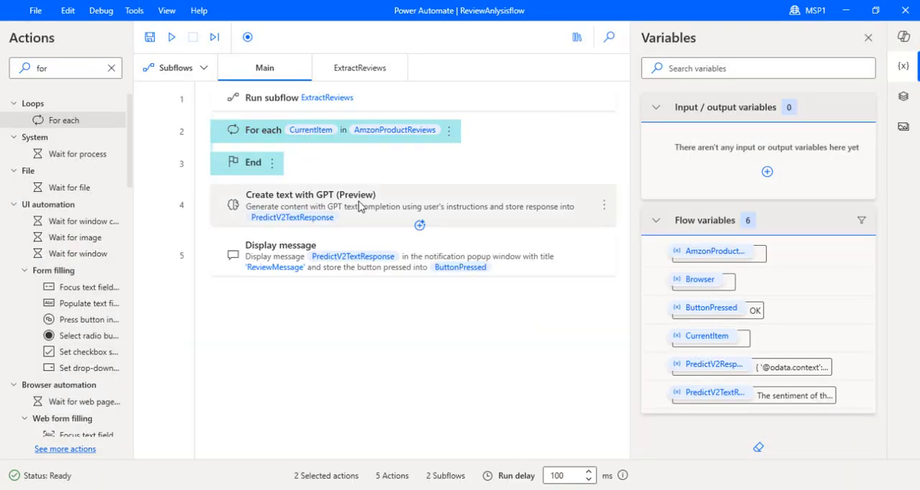
left_click(401, 206)
left_click(396, 239, "ctrl")
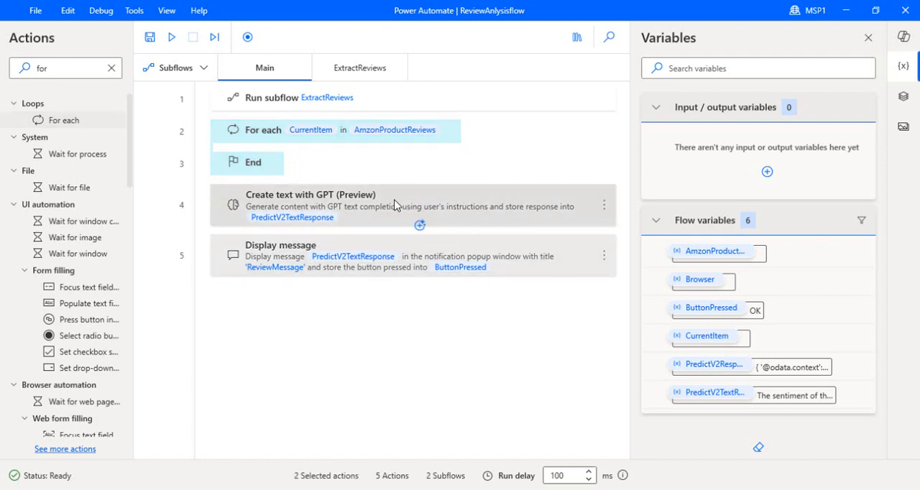
left_click_drag(397, 210, 395, 151)
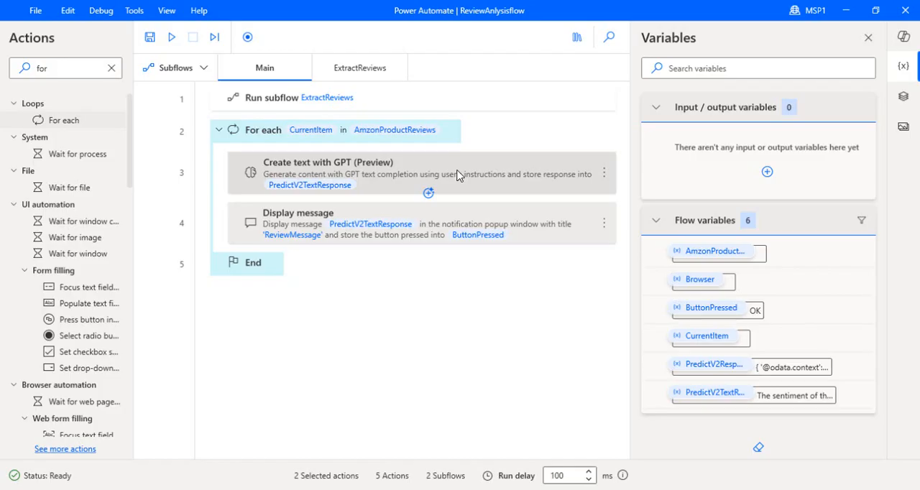
Replace the text between [Start of text] and [End of text] in the Create text with GPT instructions with %AmzonProductReviews[2]% and save the action
left_click(478, 177)
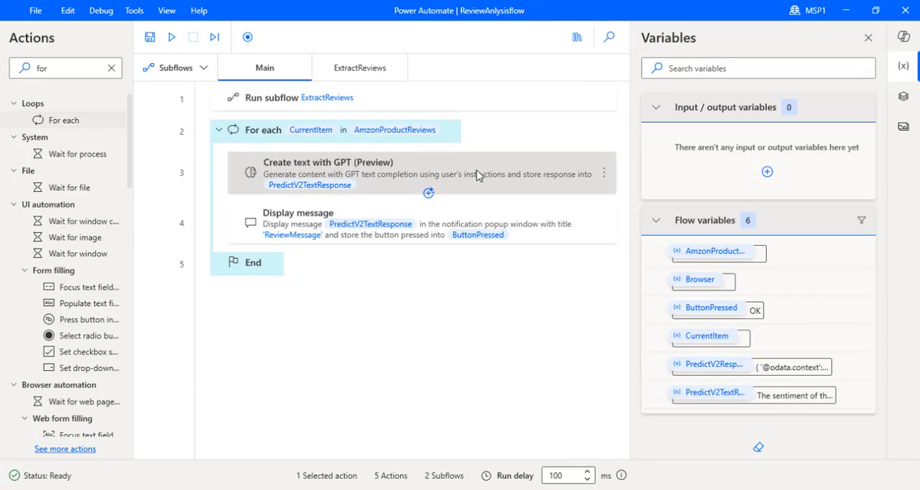
double_click(478, 176)
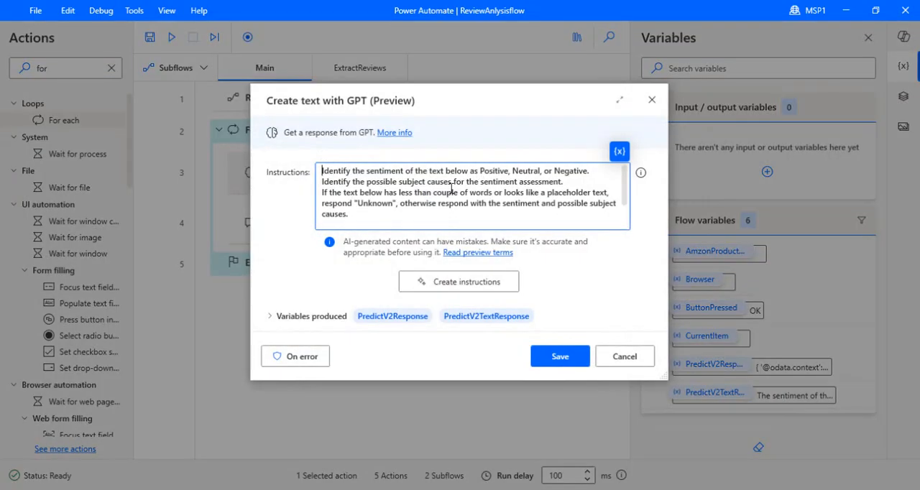
right_click(625, 214)
left_click(625, 180)
left_click_drag(626, 179, 626, 207)
left_click_drag(405, 212, 323, 218)
key("Delete")
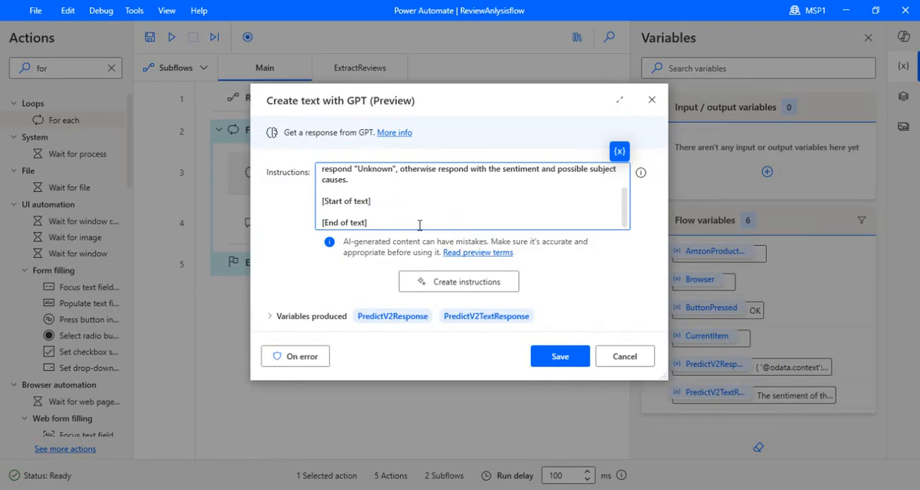
left_click(619, 151)
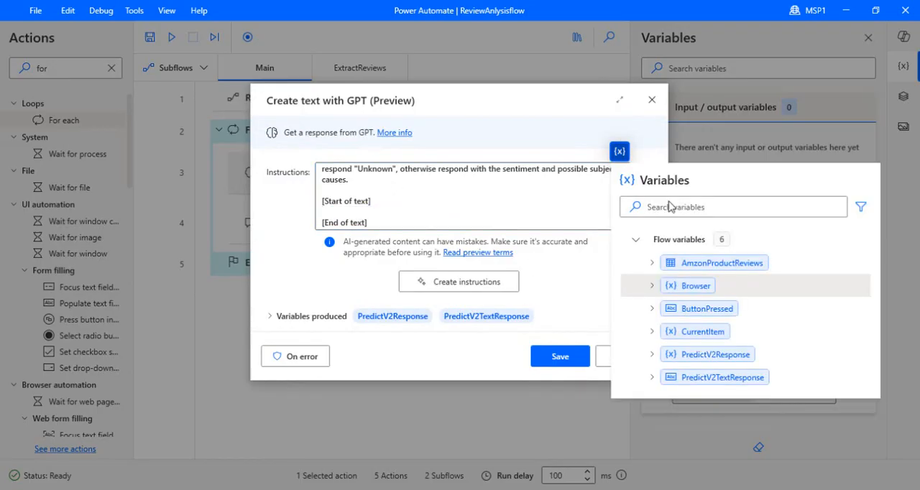
double_click(722, 263)
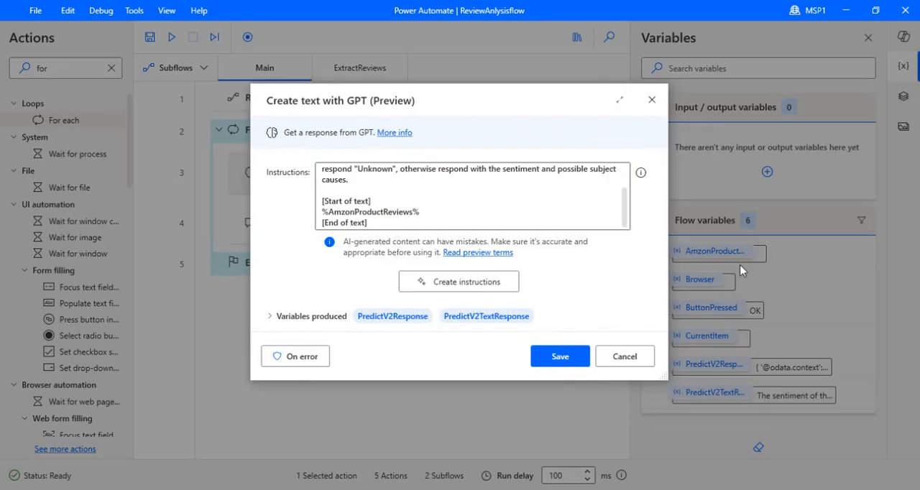
left_click(415, 212)
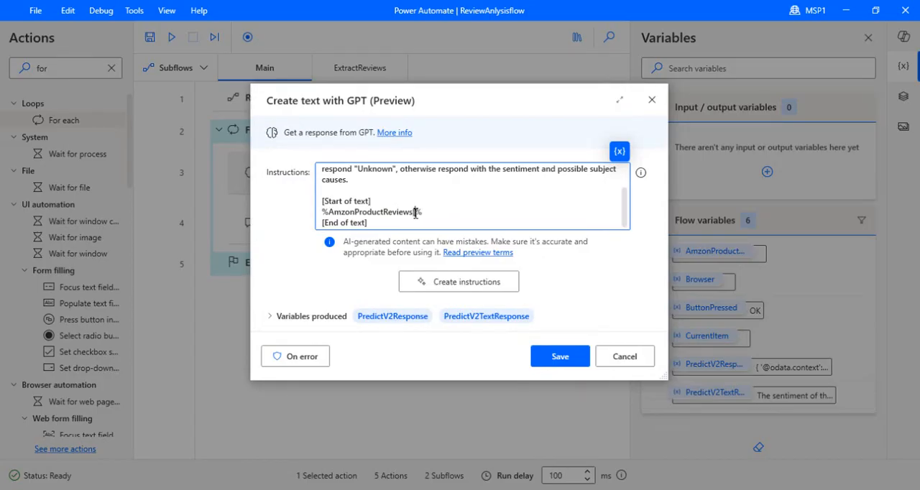
type("[2]")
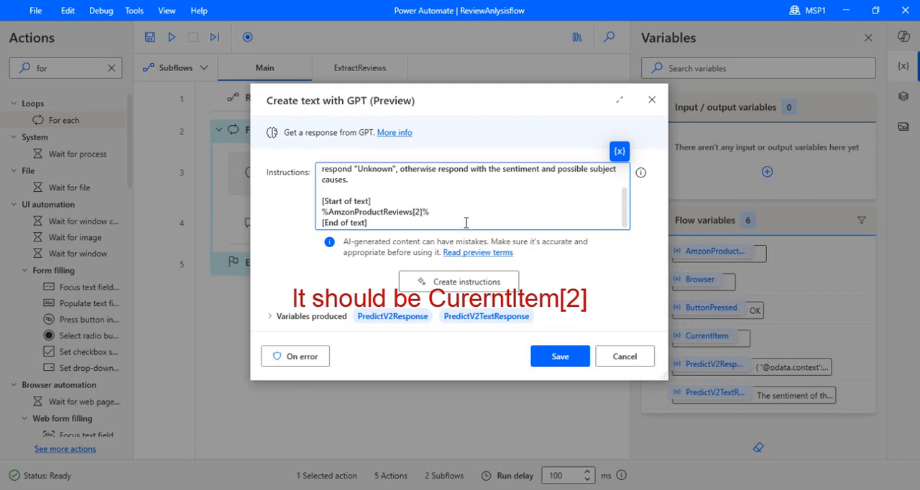
left_click(560, 357)
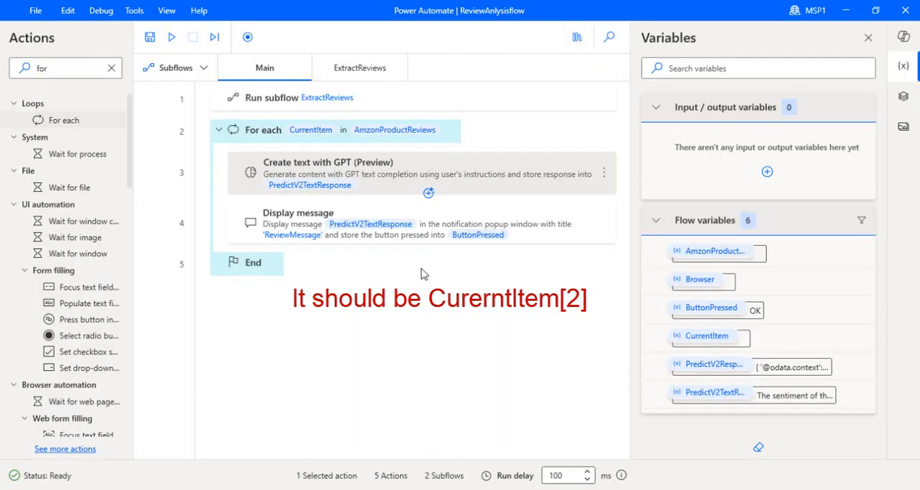
Set the Display message action to close its message box automatically with a timeout of 0, and save it
double_click(447, 218)
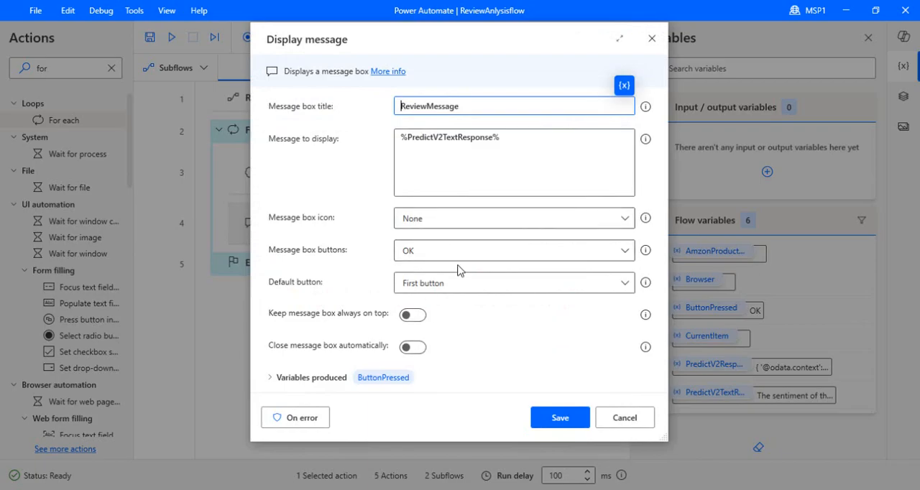
left_click(417, 348)
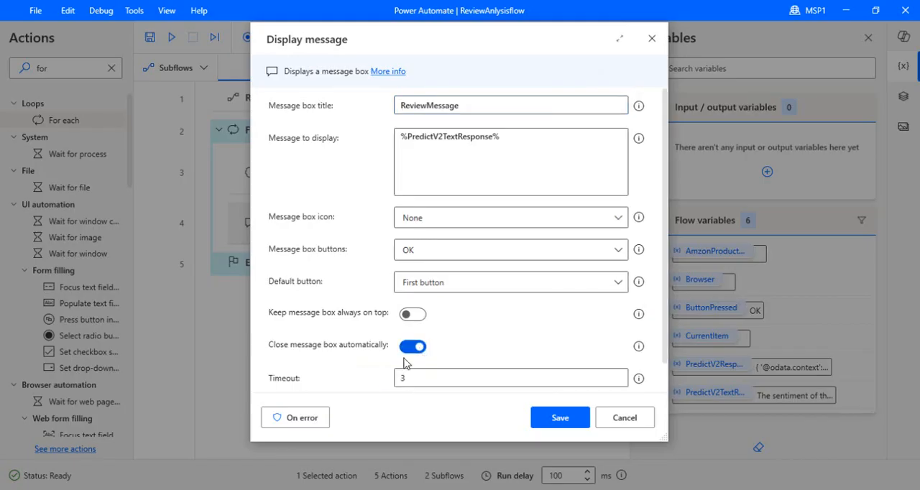
left_click(421, 378)
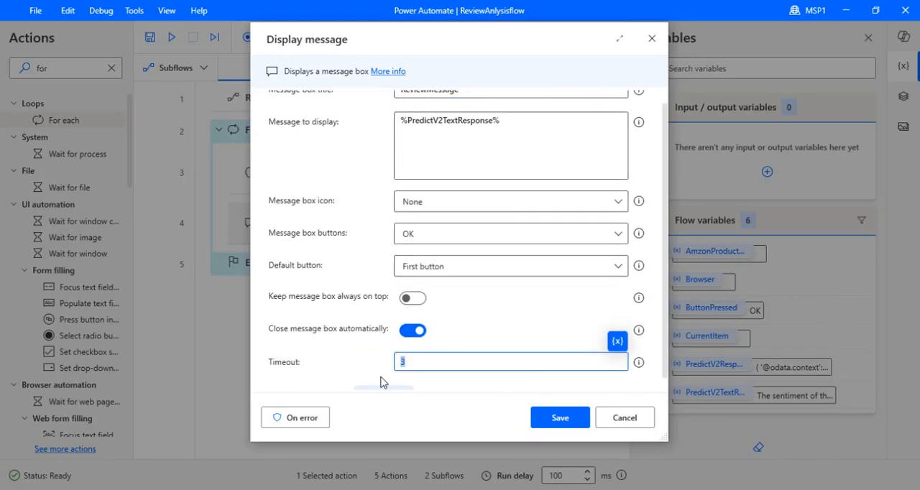
type("0")
left_click(564, 419)
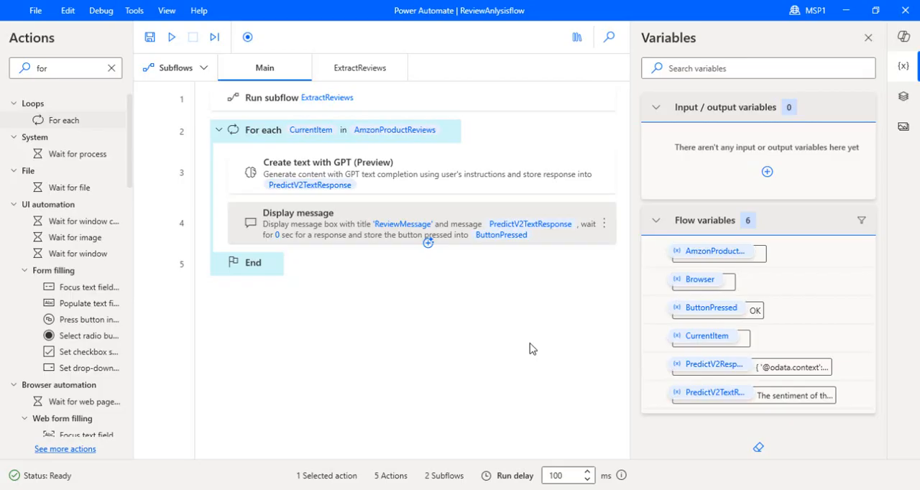
left_click(441, 298)
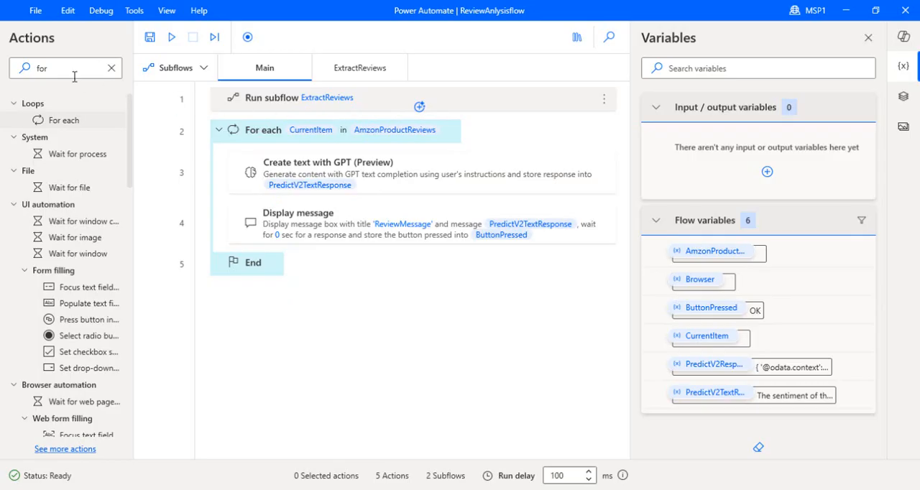
Search the actions for "create t" and add Create new data table between the Run subflow action and the For each loop
left_click_drag(55, 70, 2, 74)
type("creat")
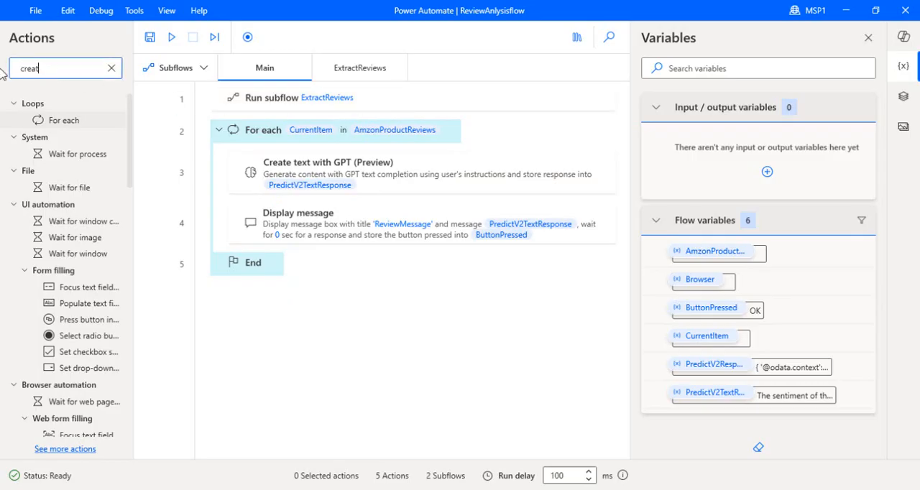
type("e t")
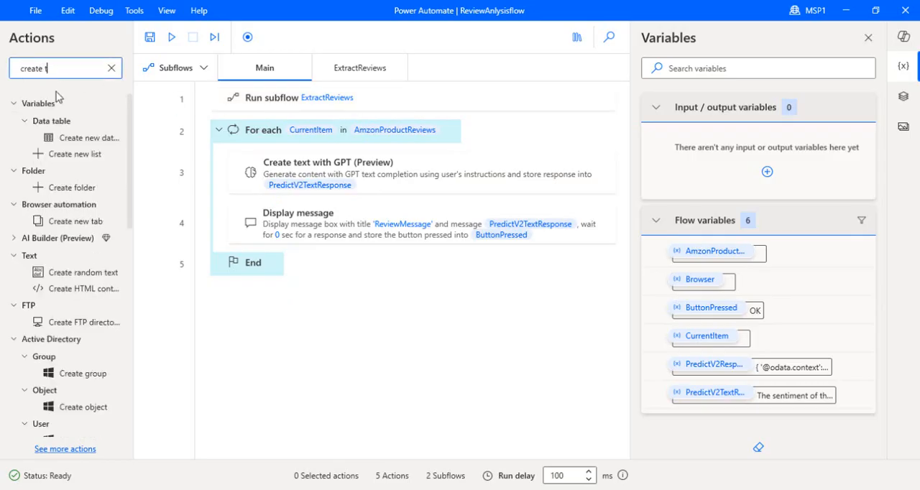
left_click_drag(83, 137, 288, 123)
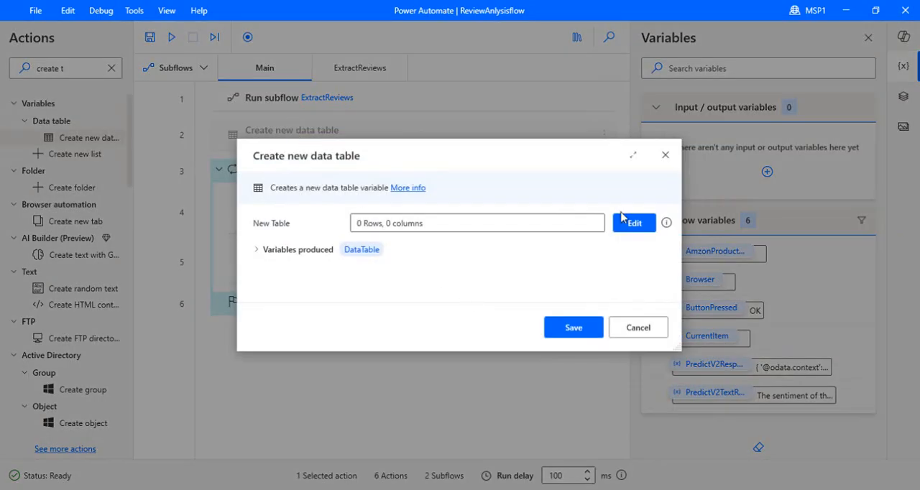
Name the new data table's two columns Name and Review and save the table layout
left_click(627, 223)
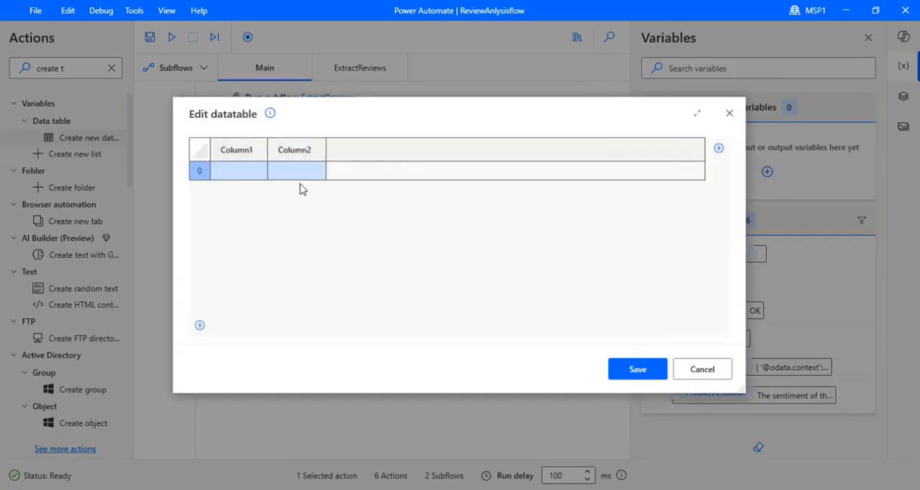
double_click(235, 151)
type("Na")
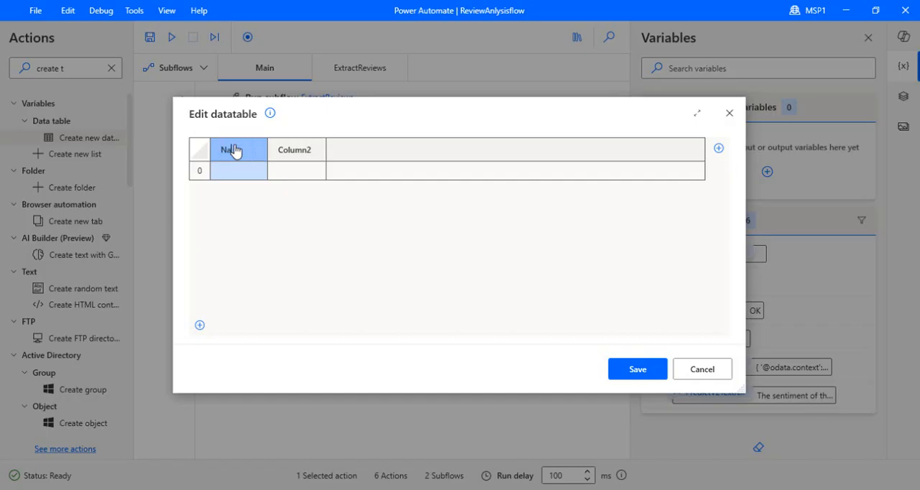
type("me")
double_click(284, 150)
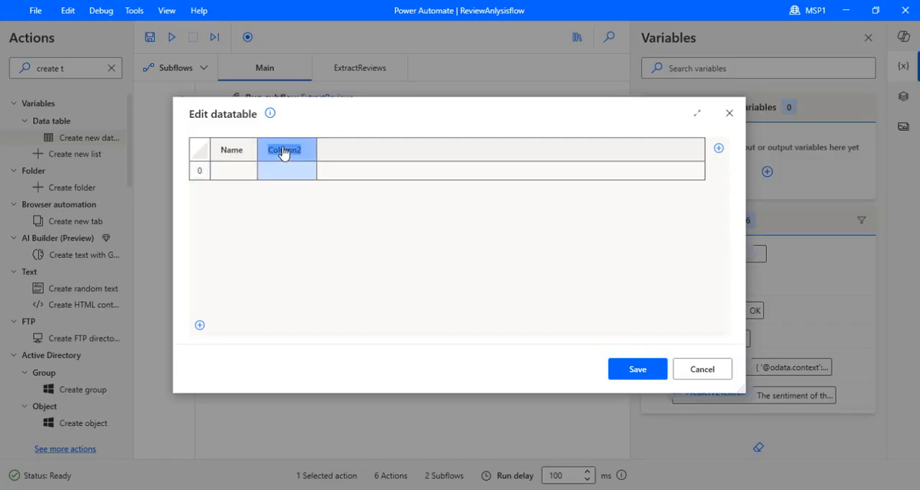
type("Sen")
type("Review")
left_click(625, 375)
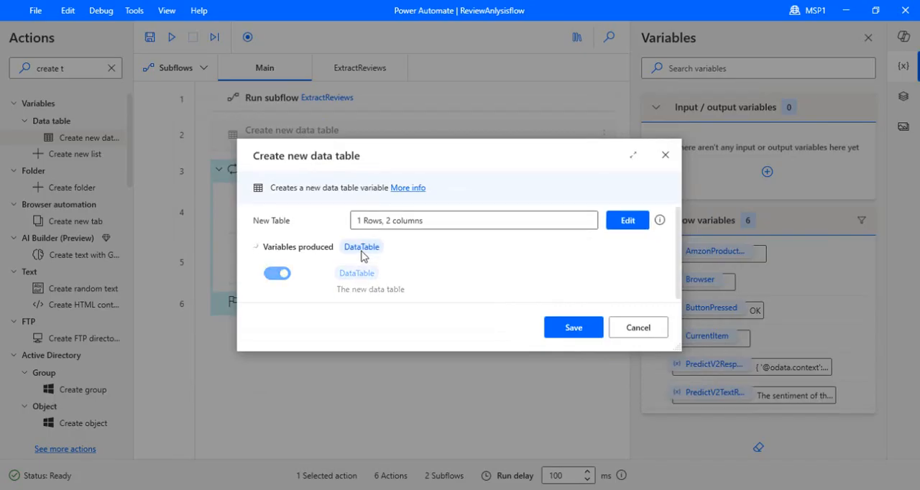
Rename the data table's produced variable FinalReviewWithSentiment and save the Create new data table action
left_click(361, 251)
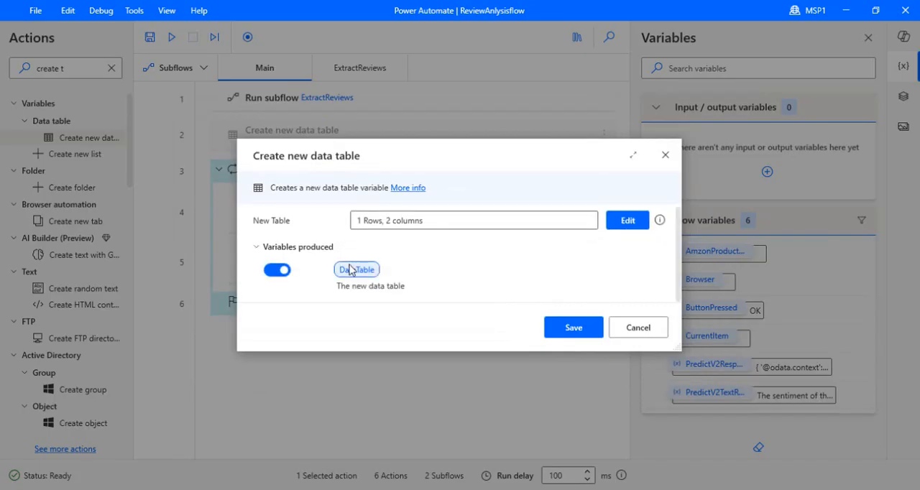
left_click(351, 270)
type("FirstR")
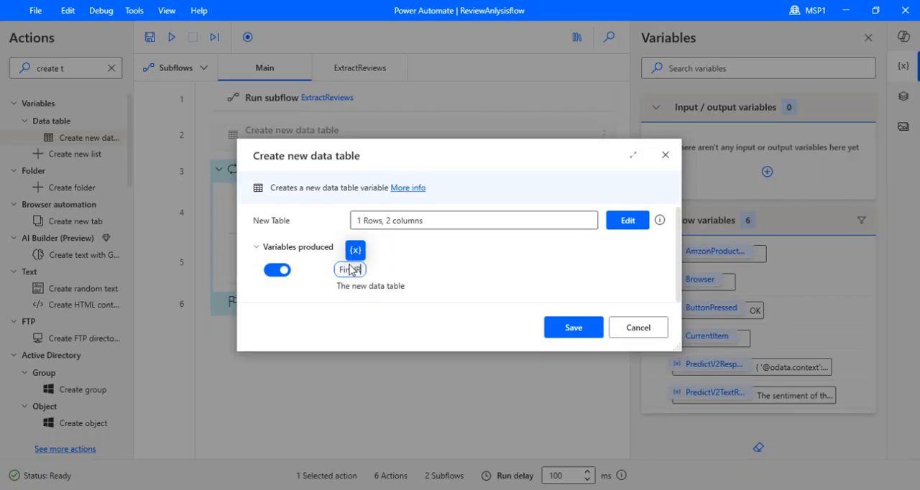
type("eviewWith")
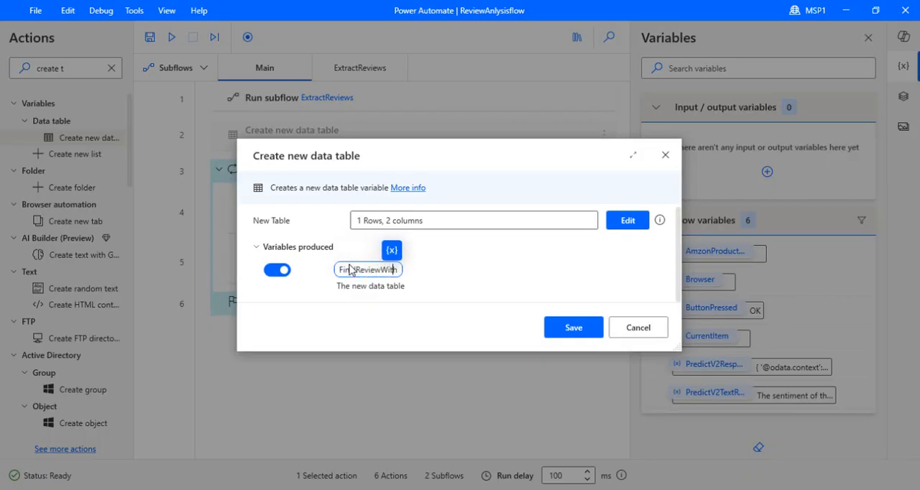
type("Sentiment")
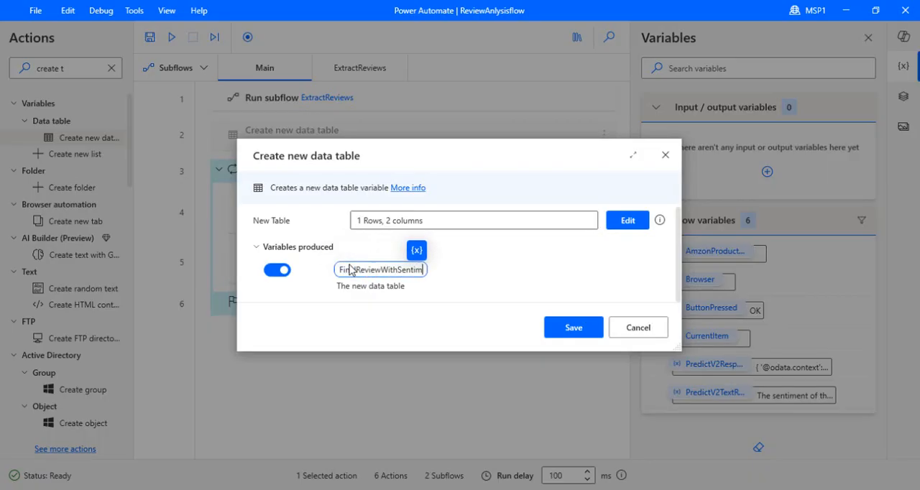
left_click(565, 329)
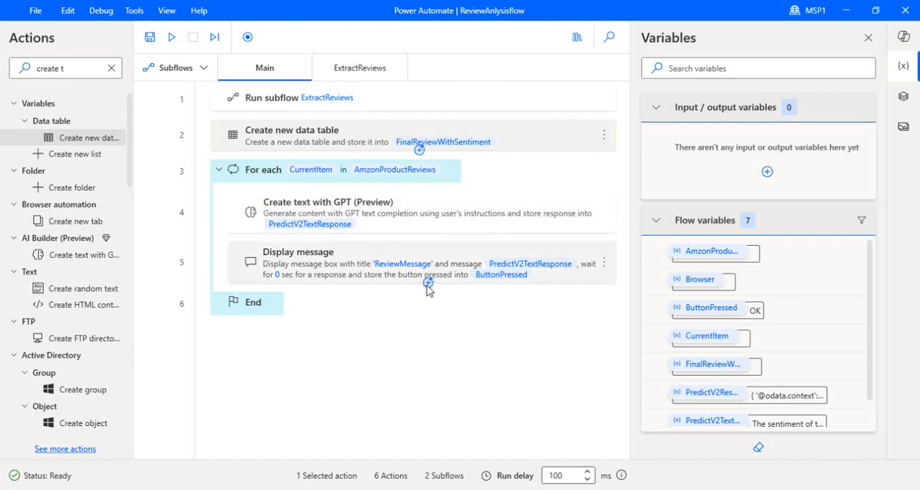
Search the actions for "insert" and add Insert row into data table after Display message inside the For each loop
left_click(427, 284)
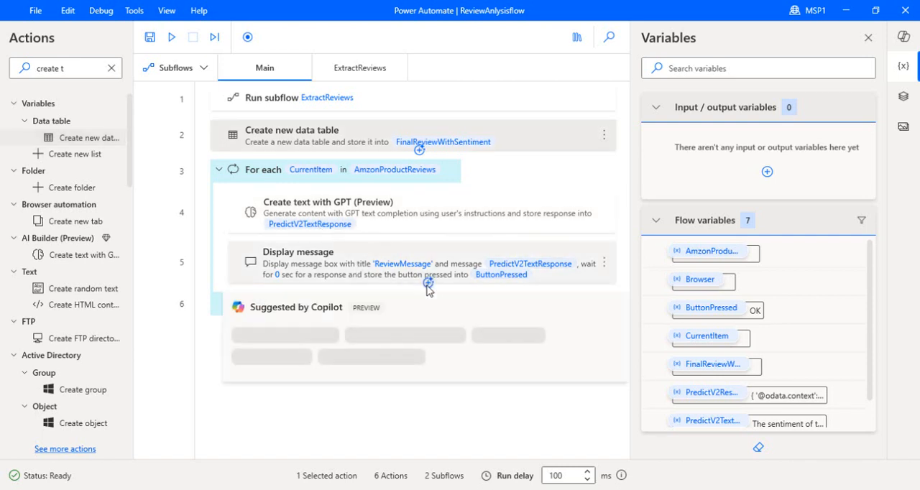
left_click(71, 74)
left_click_drag(65, 73, 2, 53)
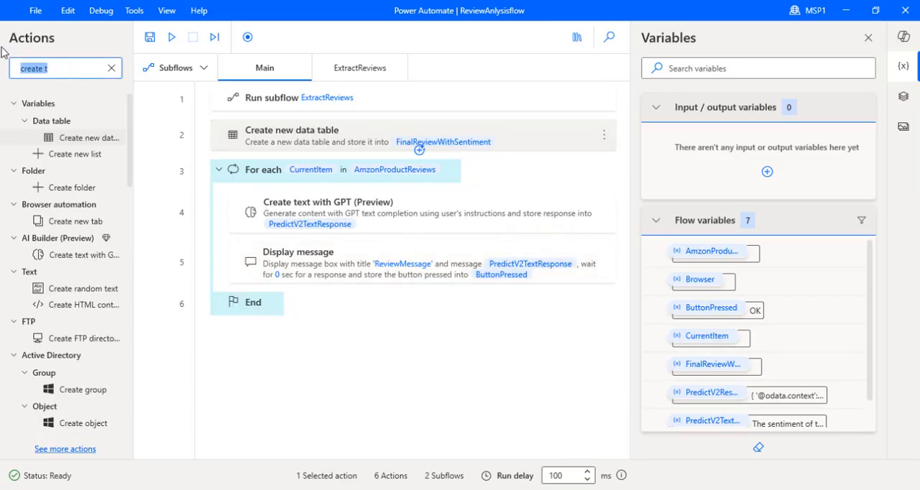
key("BackSpace")
type("insert")
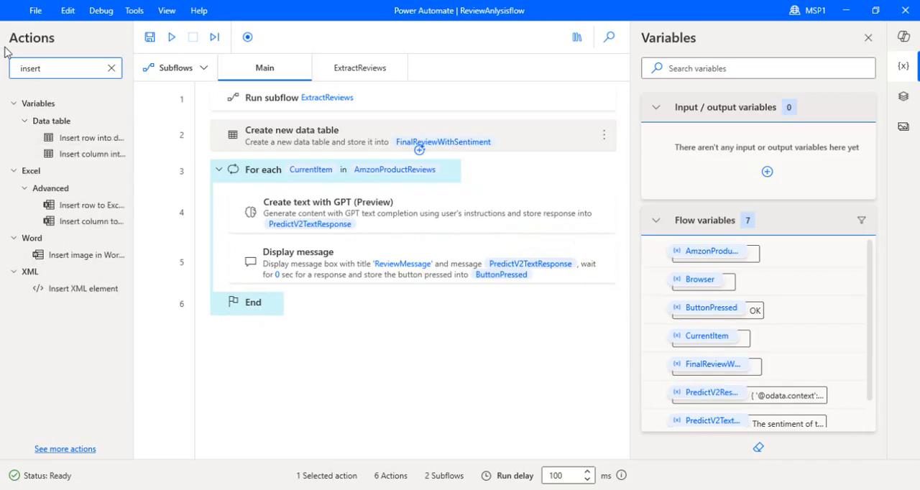
left_click_drag(90, 145, 345, 285)
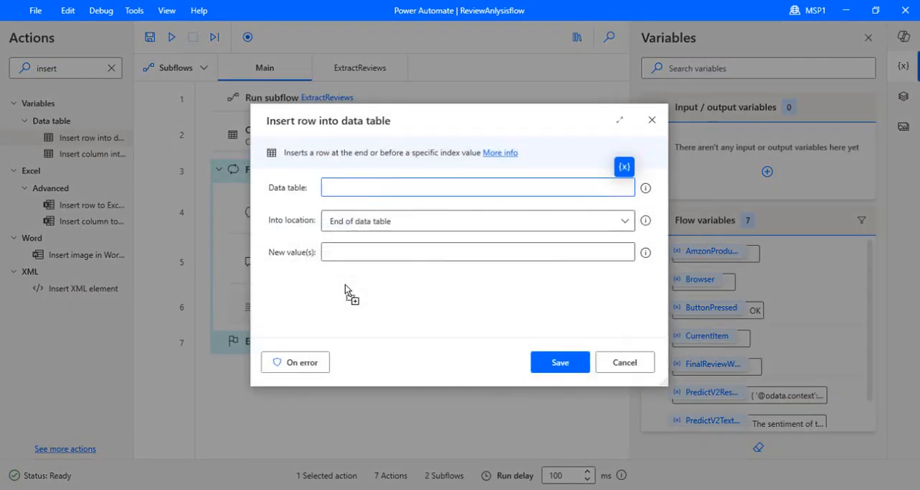
Set the row's target data table to FinalReviewWithSentiment and begin its new values with [%CurrentItem[0]%, as the first entry
left_click(625, 171)
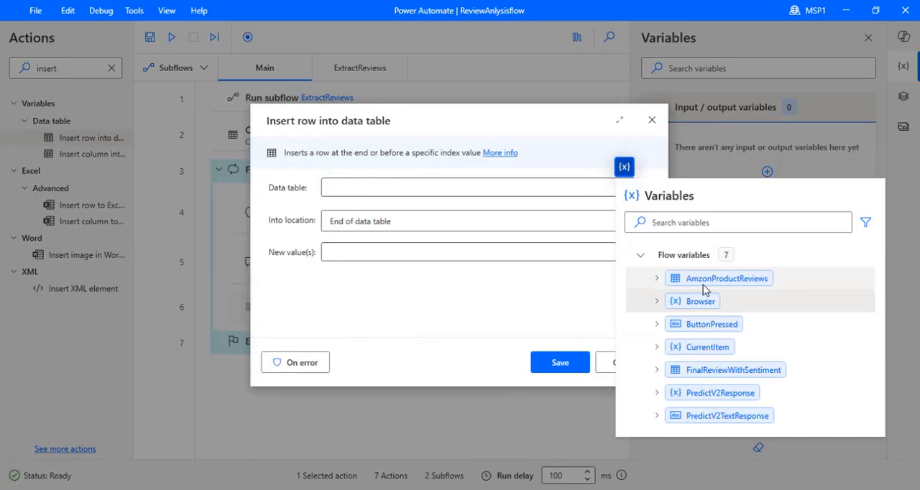
left_click(747, 372)
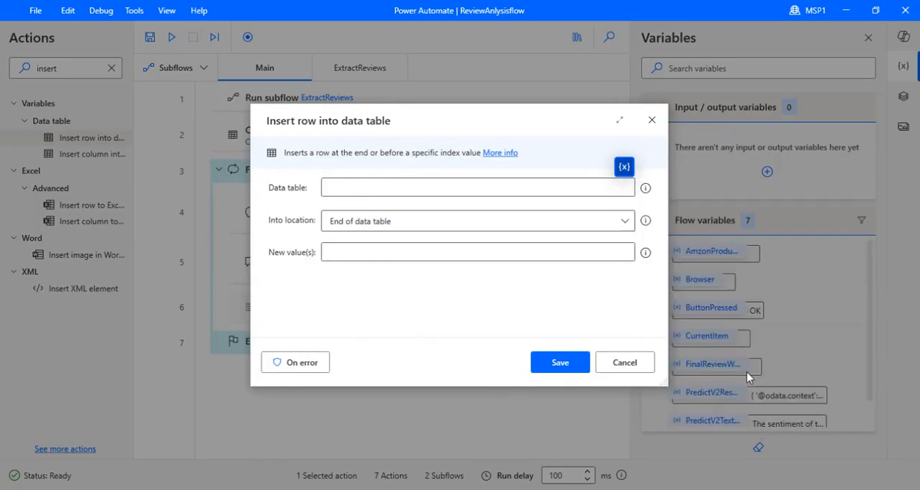
left_click(436, 251)
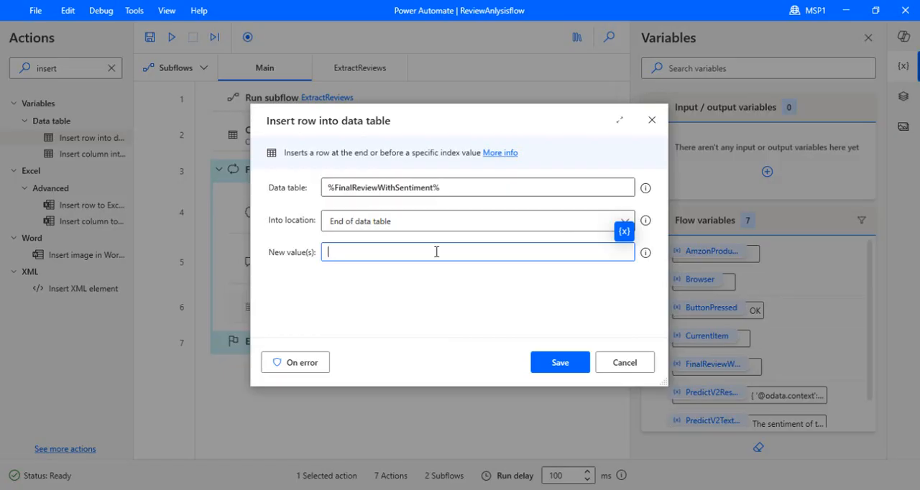
left_click(617, 234)
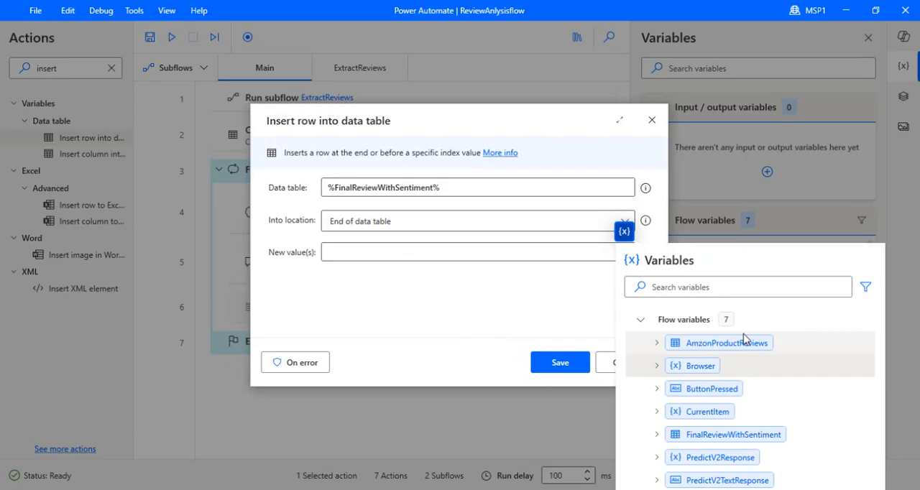
left_click(712, 414)
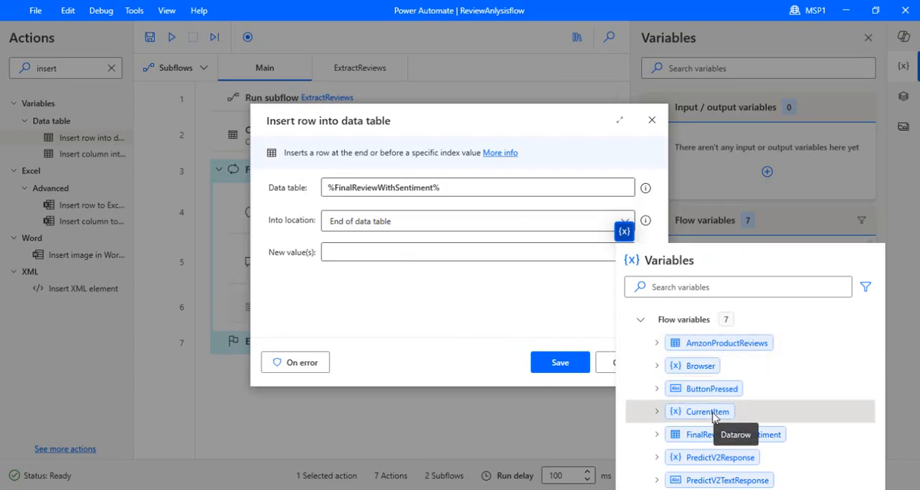
left_click(330, 253)
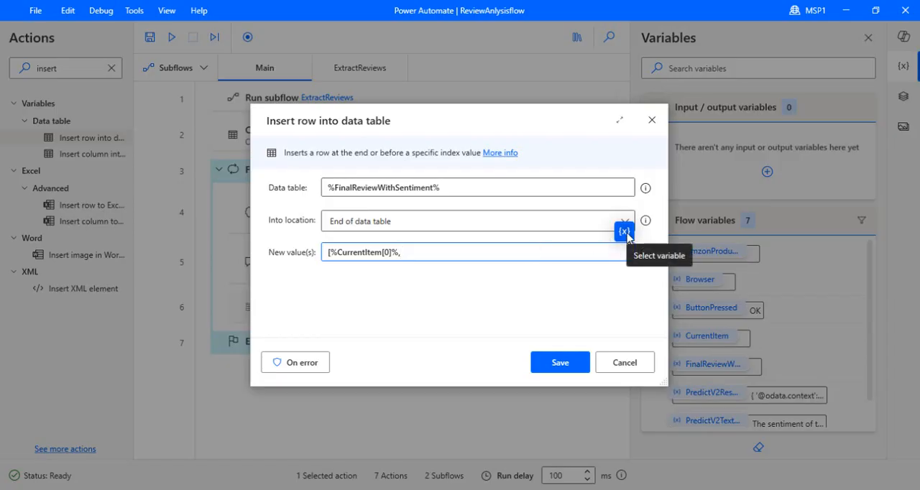
Complete the new values with %PredictV2TextResponse%] as the second entry and save the Insert row into data table action
left_click(625, 232)
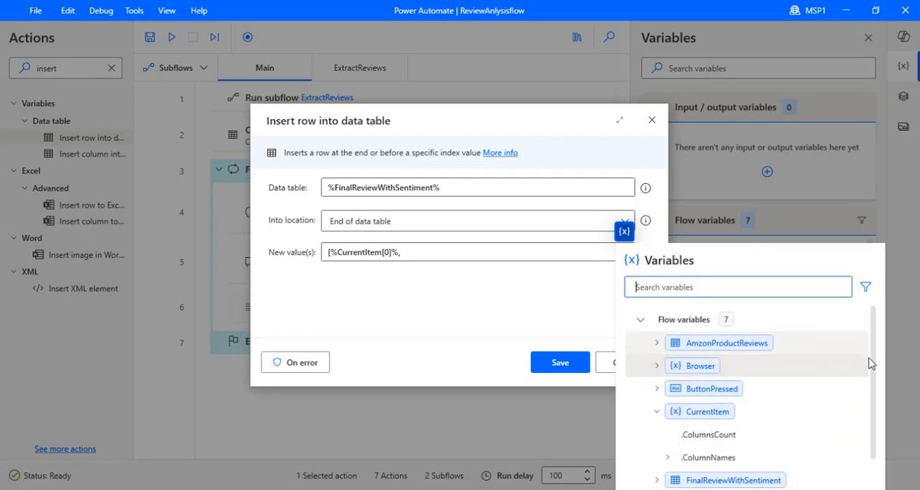
scroll(873, 403, "down", 1)
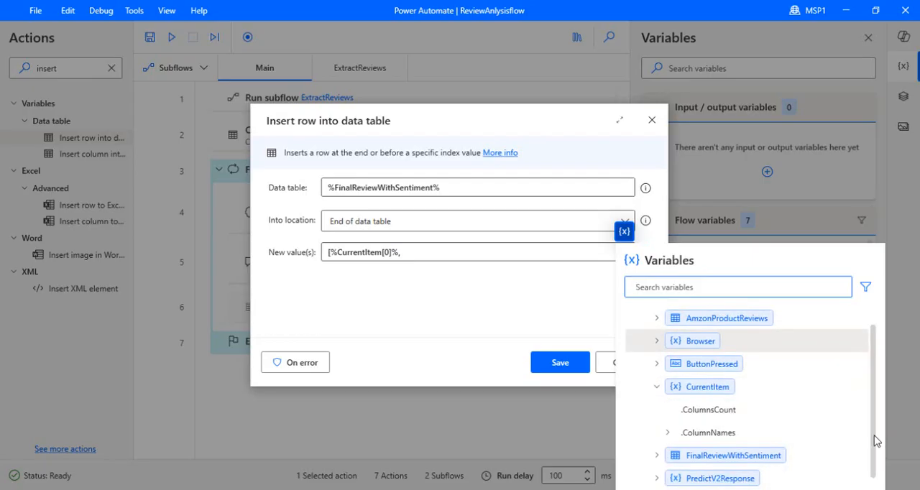
scroll(876, 440, "down", 1)
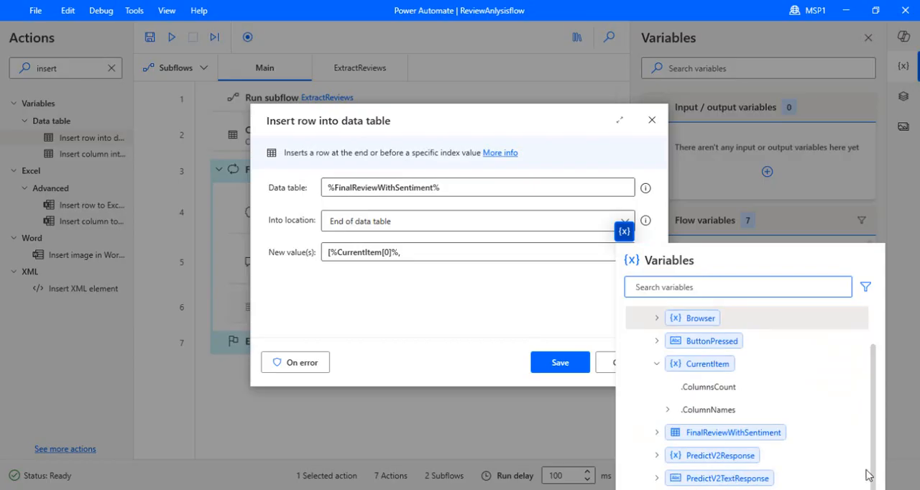
double_click(740, 478)
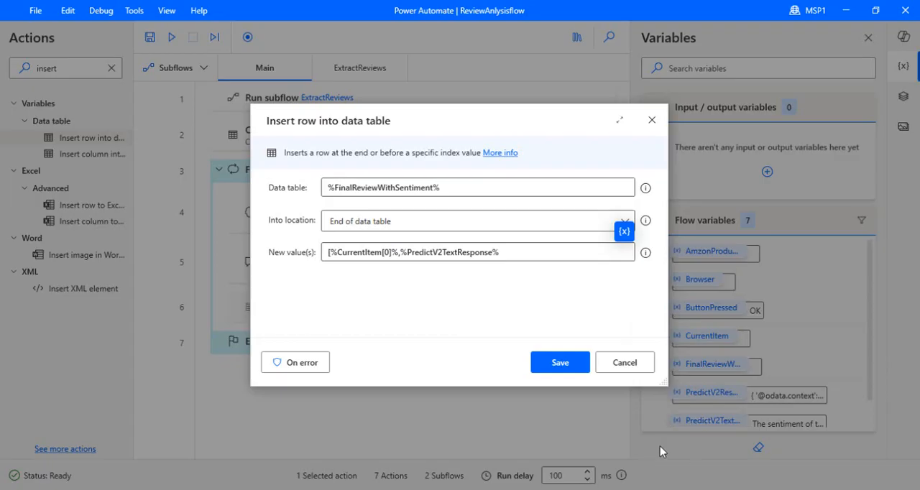
left_click(509, 253)
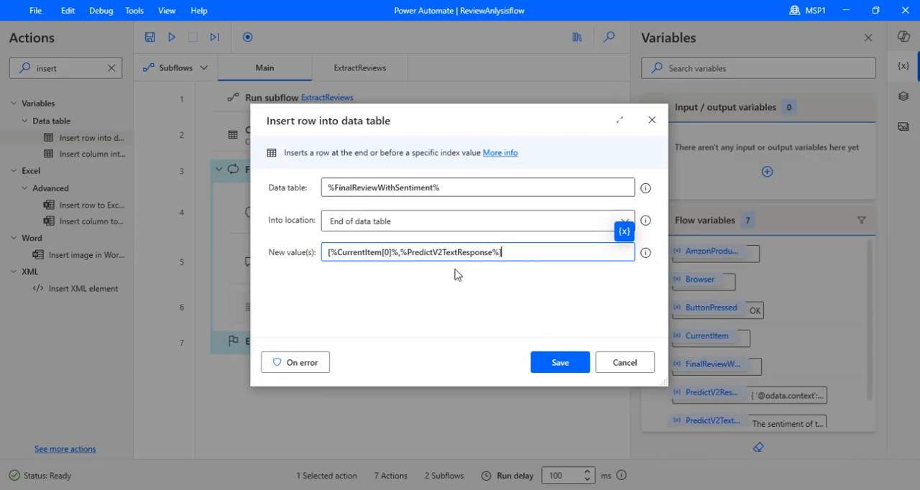
key("Return")
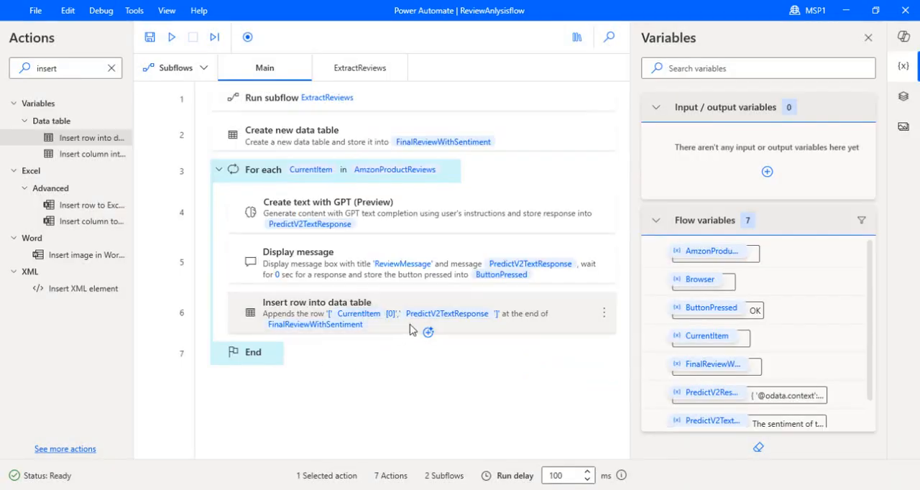
left_click(65, 67)
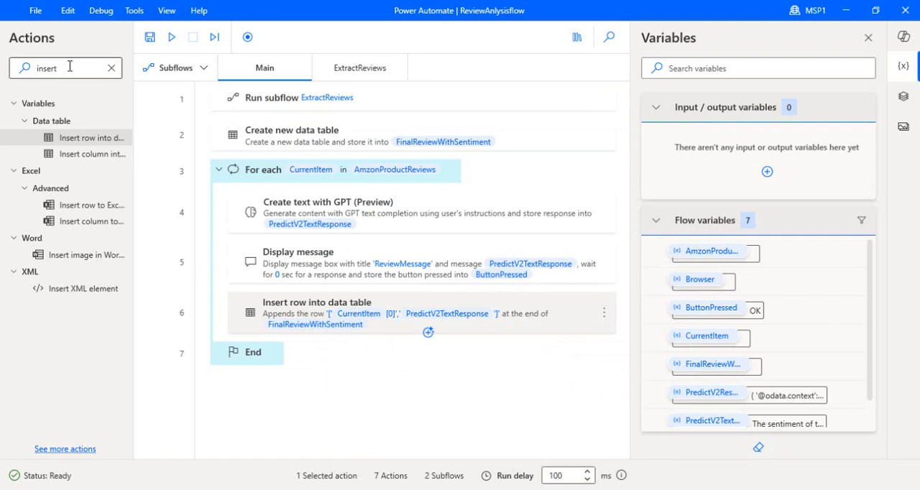
left_click_drag(64, 68, 20, 67)
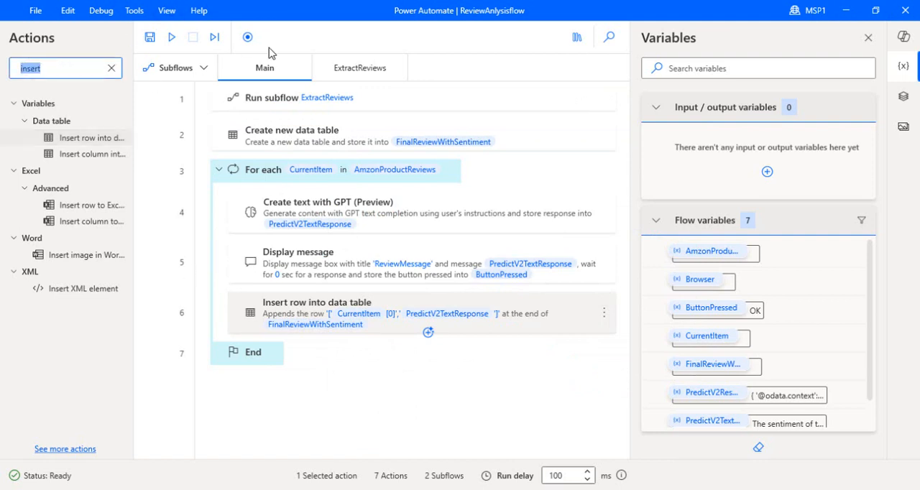
type("create csv")
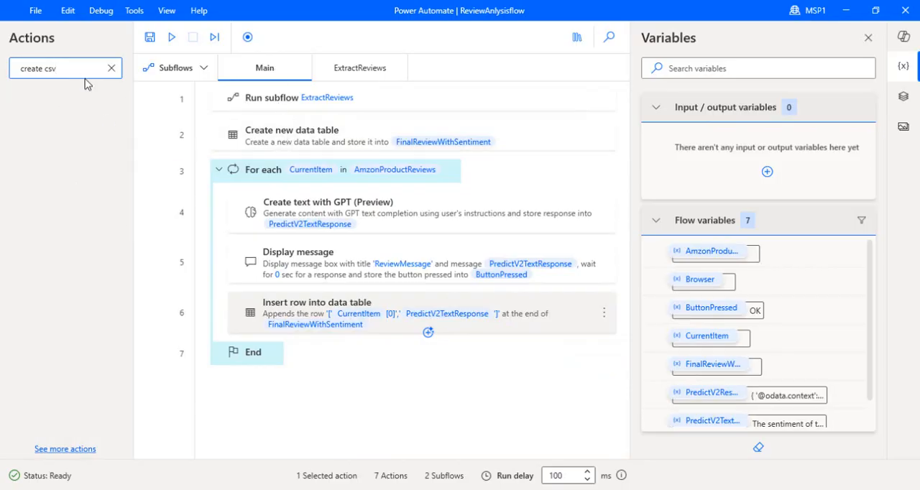
key("BackSpace")
key("BackSpace")
key("BackSpace")
key("BackSpace")
key("BackSpace")
key("BackSpace")
key("BackSpace")
key("BackSpace")
key("BackSpace")
type("s")
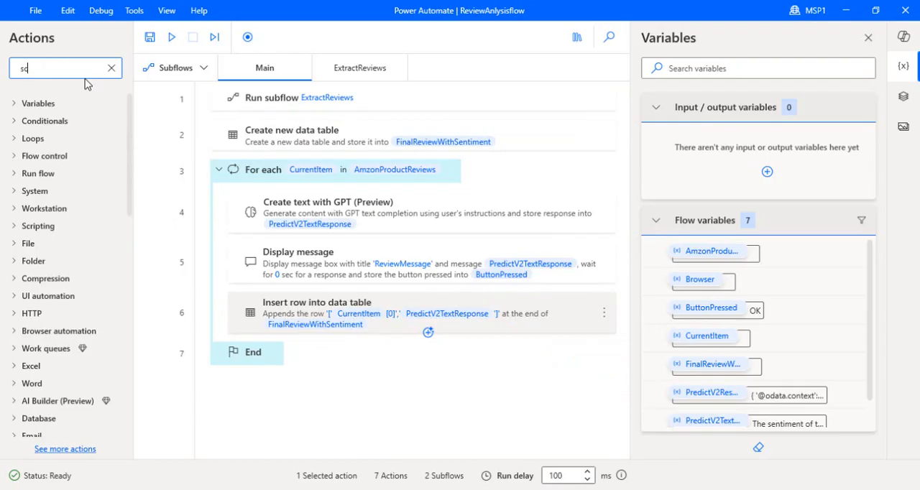
type("c")
key("BackSpace")
key("BackSpace")
Search the actions for "csv" and add Write to CSV file after Insert row into data table, with FinalReviewWithSentiment as the variable to write
type("csv")
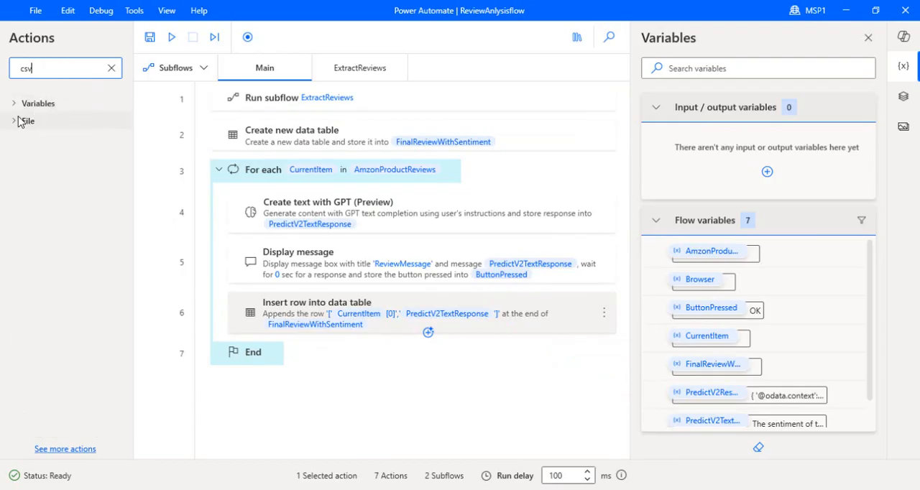
left_click(22, 122)
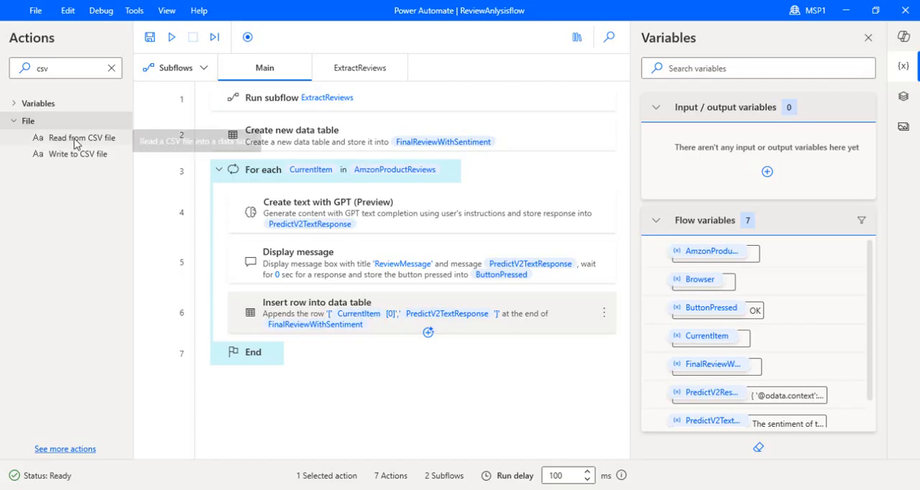
left_click_drag(74, 156, 399, 377)
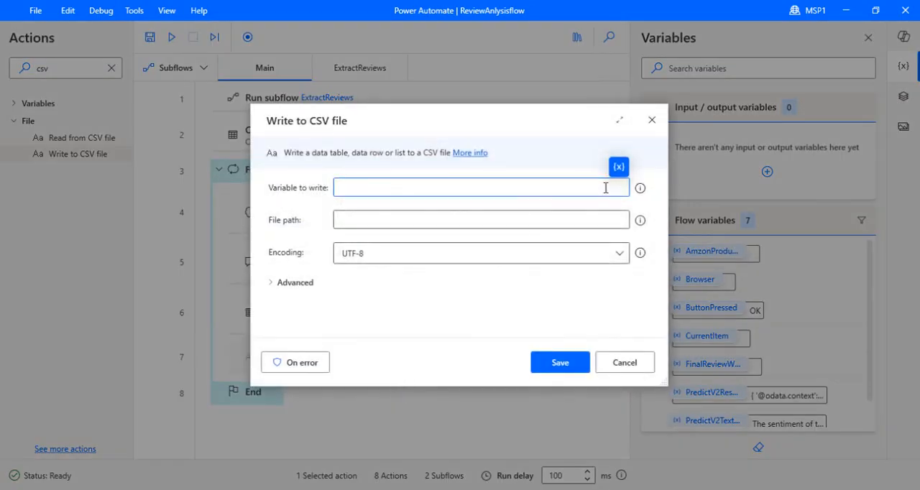
left_click(619, 167)
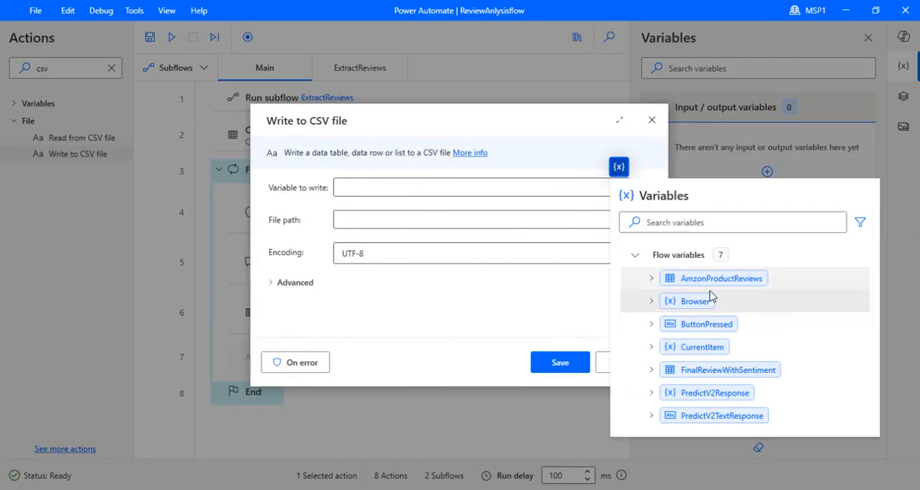
left_click(727, 370)
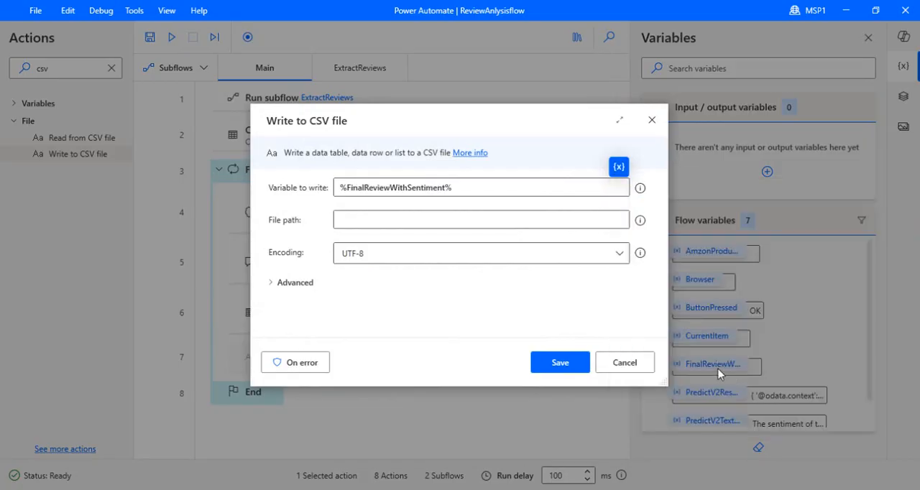
Copy the path of the sentiment folder from File Explorer and enter it as the CSV file path
left_click(603, 217)
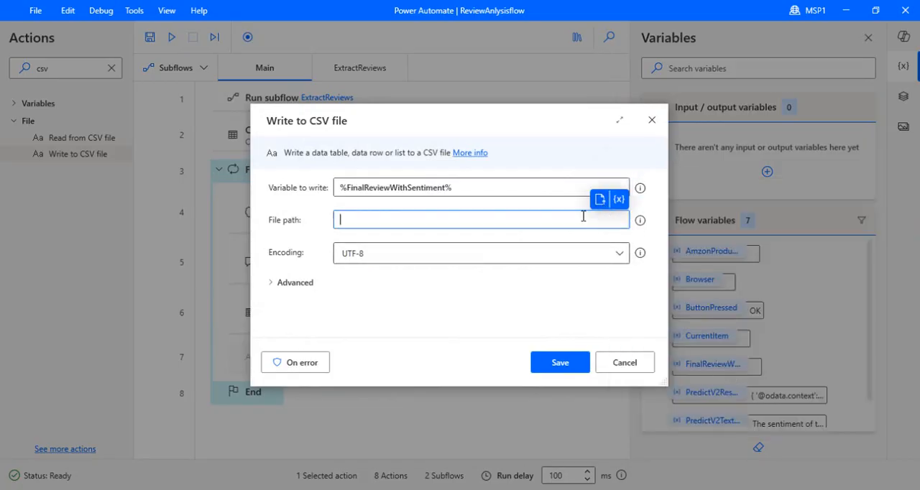
left_click(600, 199)
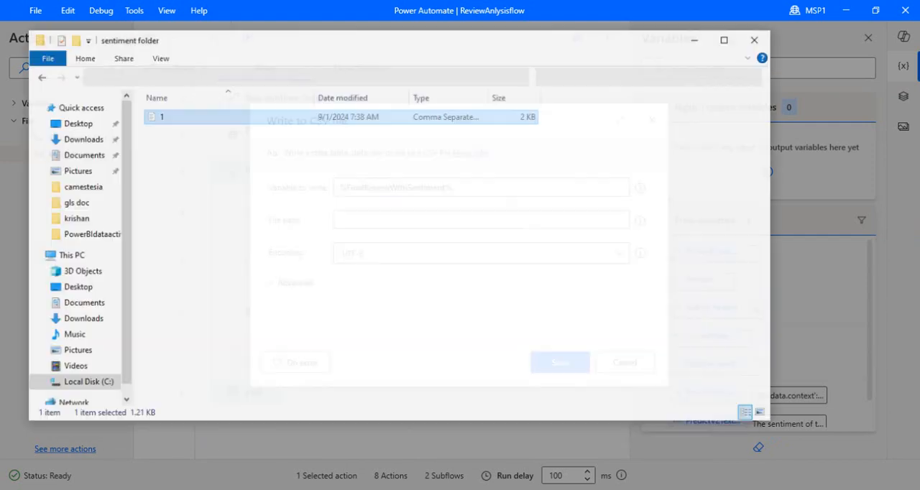
left_click(423, 72)
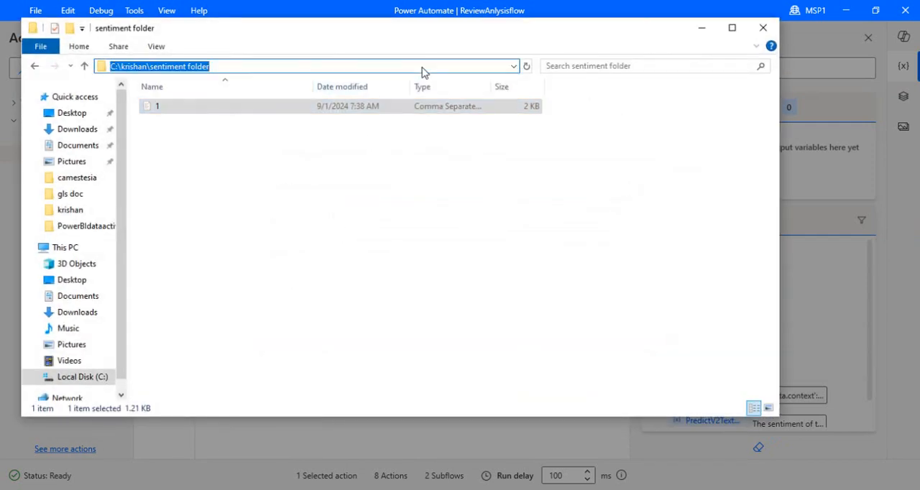
key("ctrl+c")
key("Escape")
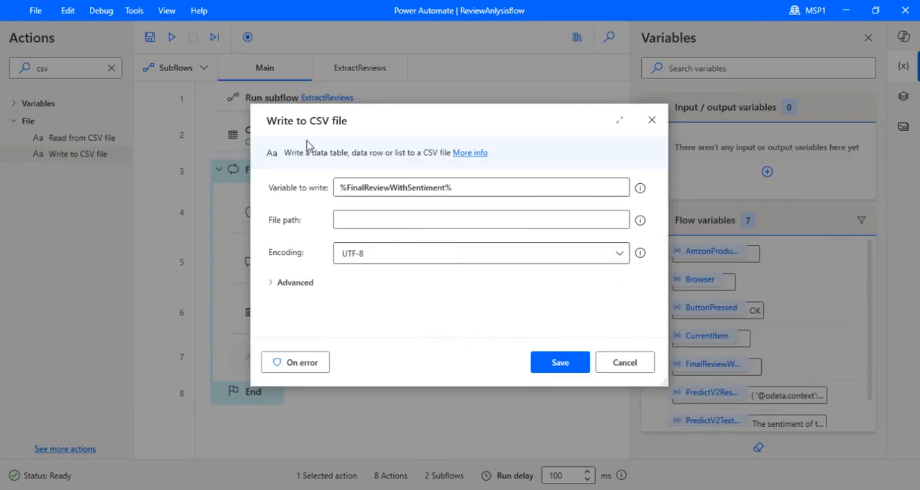
left_click(499, 219)
key("ctrl+v")
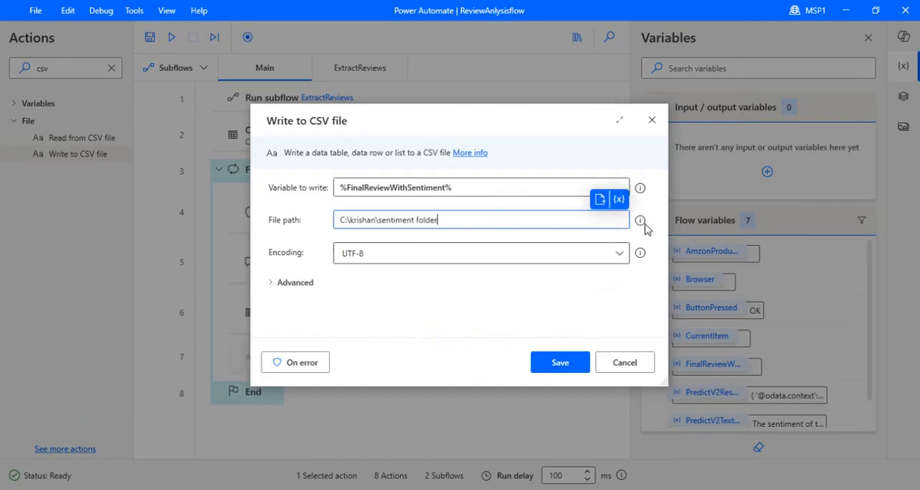
Enable including column names in the advanced CSV settings and save the Write to CSV file action
left_click(278, 286)
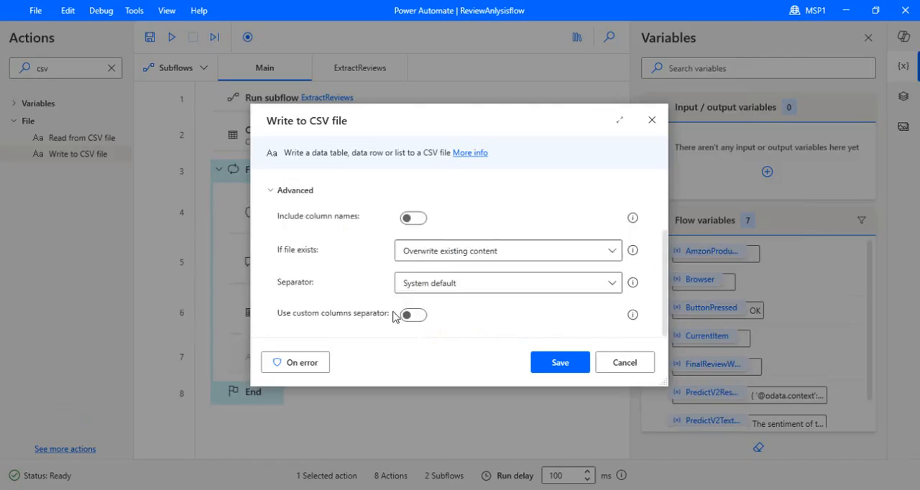
left_click(422, 219)
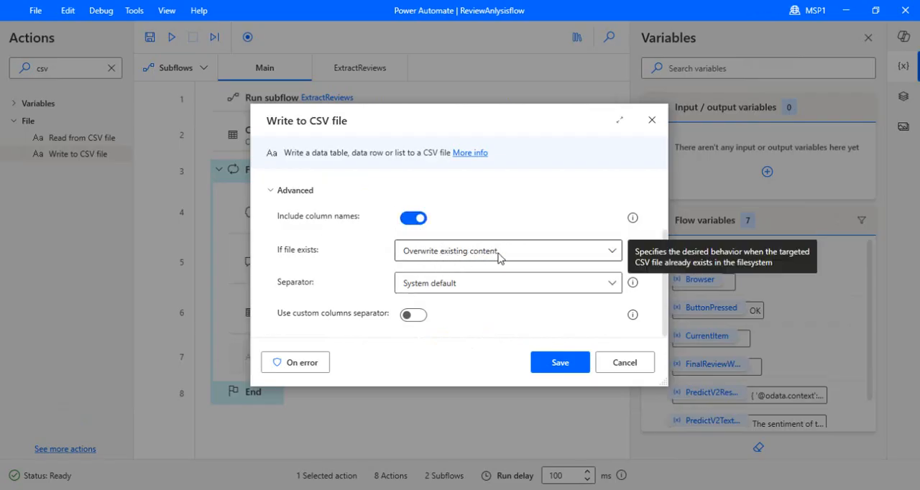
left_click(552, 364)
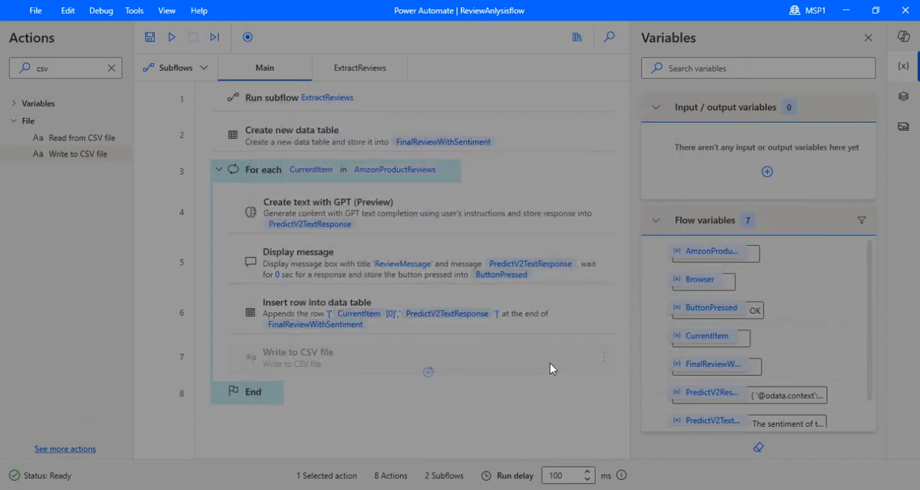
Move the Write to CSV file action out of the loop, below End, and save the flow
left_click_drag(482, 363, 468, 408)
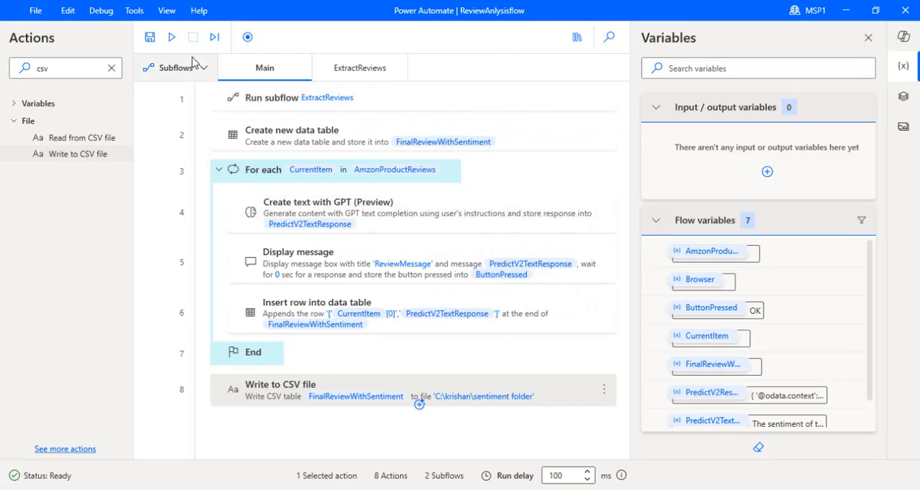
left_click(149, 38)
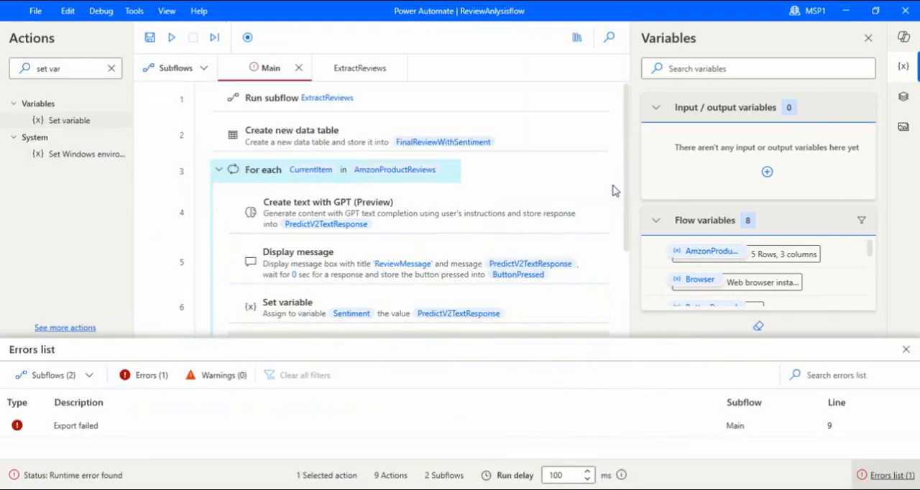
Extend the Write to CSV file action's file path with \1.csv after the sentiment folder and save the action
scroll(625, 279, "down", 1)
scroll(626, 279, "down", 1)
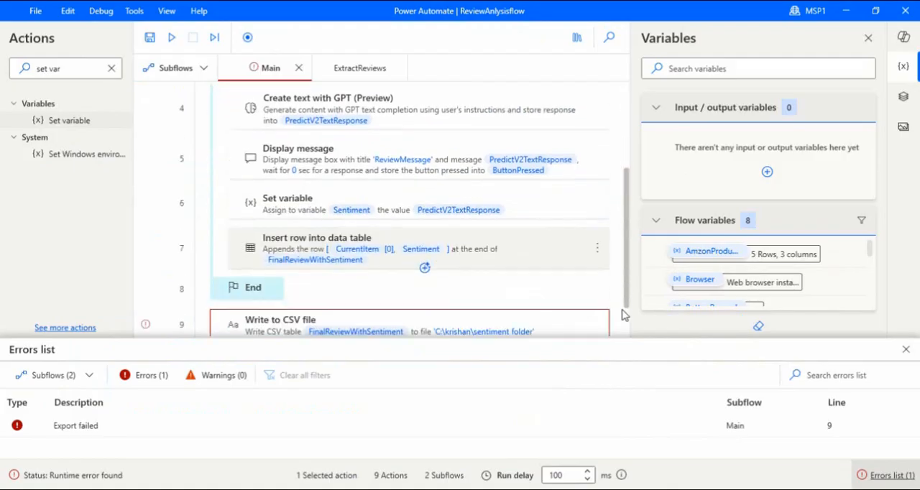
scroll(484, 294, "down", 1)
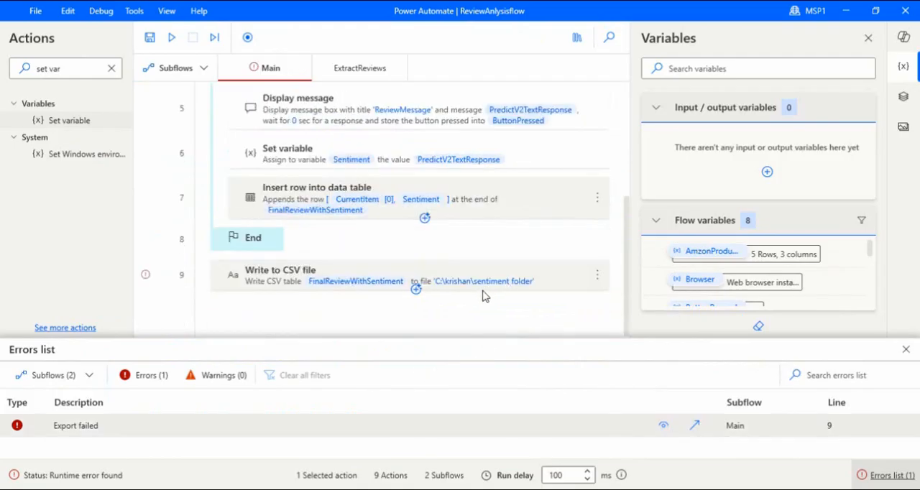
left_click(532, 279)
double_click(488, 260)
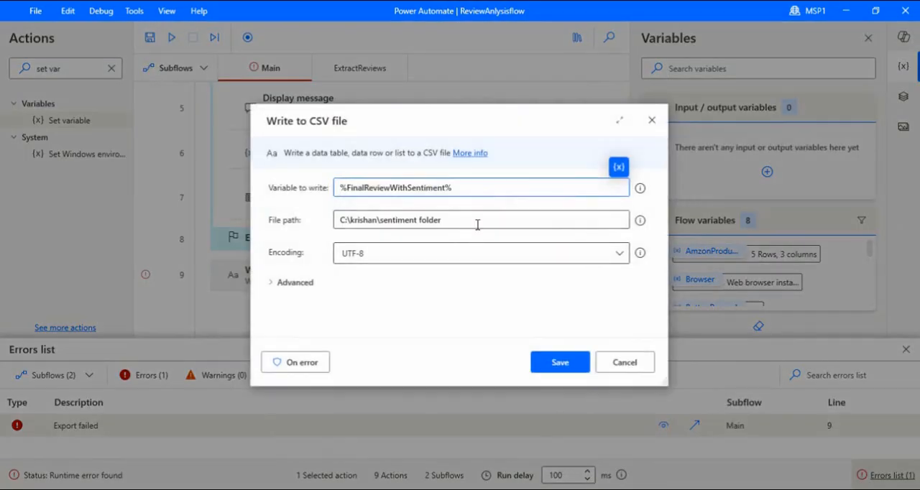
left_click(477, 224)
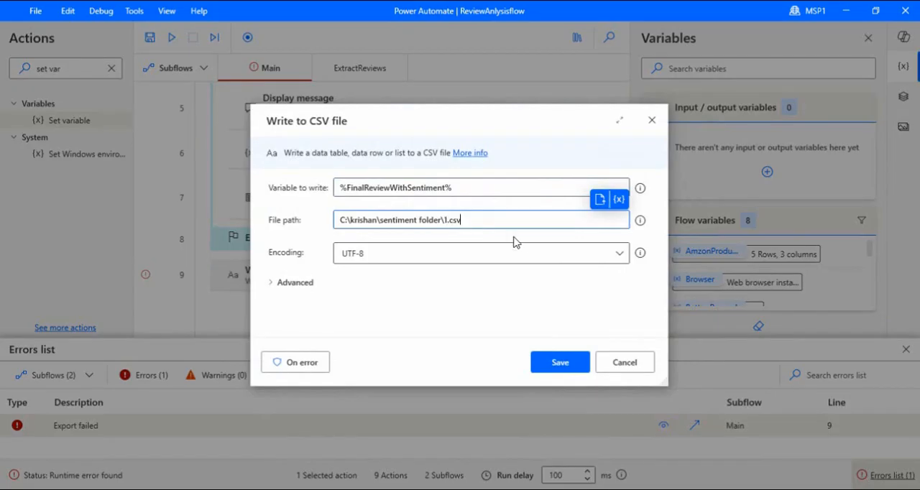
left_click(552, 361)
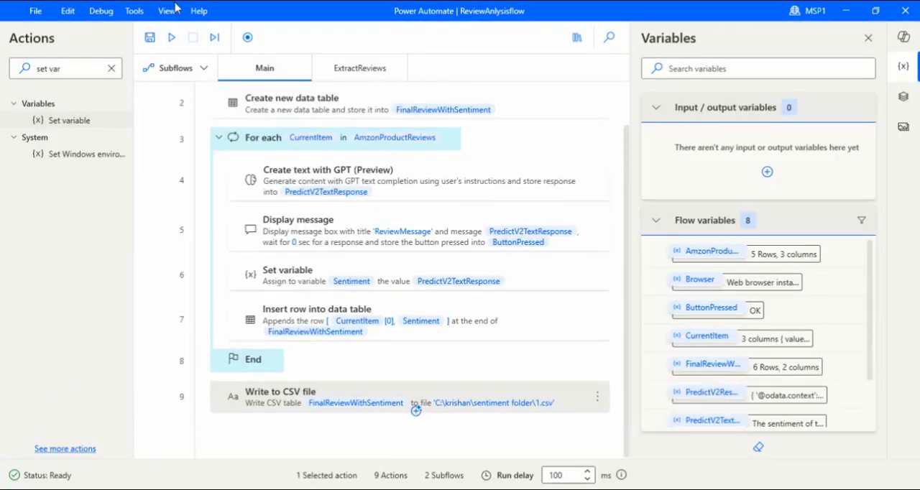
Run the flow and switch to Visual Studio Code to check the names and sentiments written to 1.csv
left_click(172, 38)
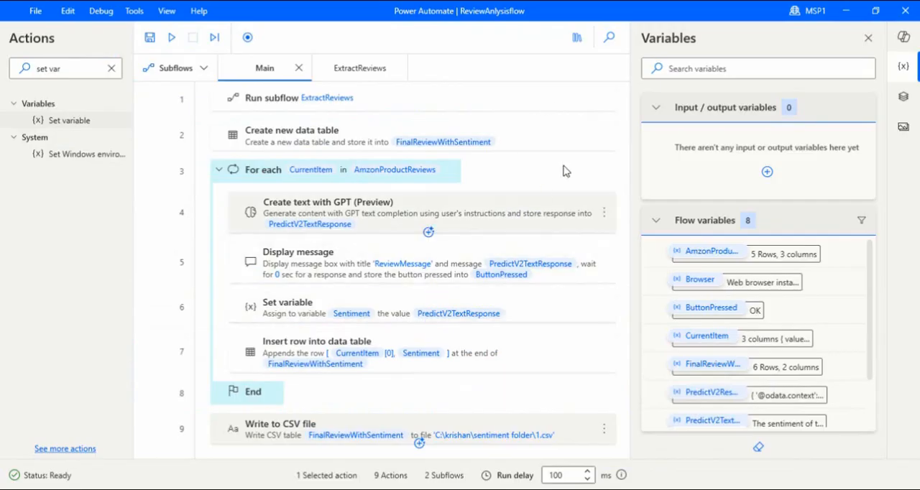
key("alt+Tab")
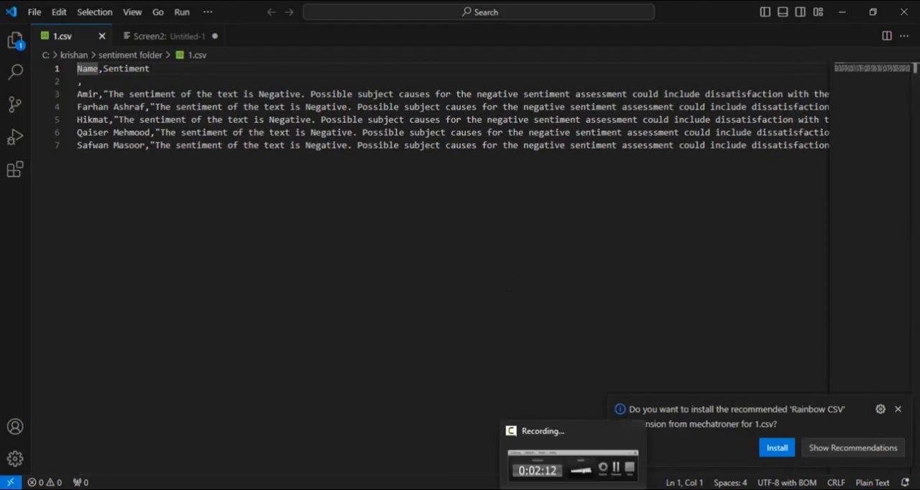
mouse_move(542, 489)
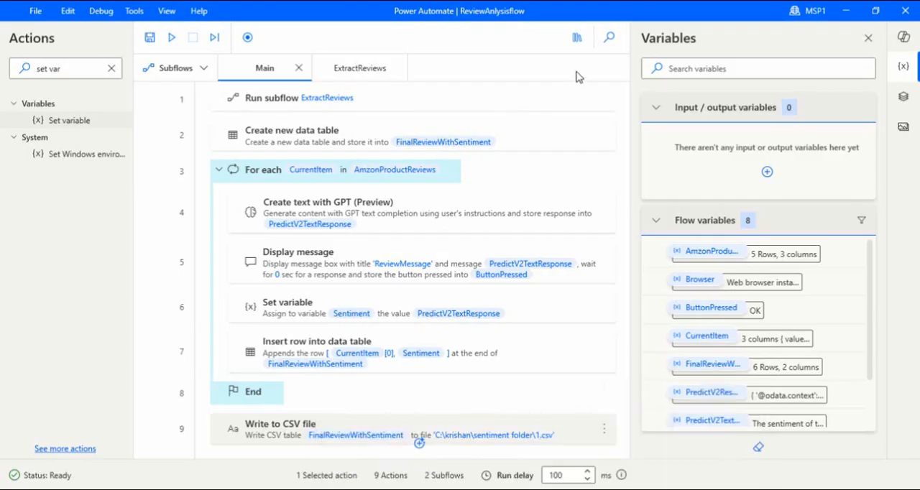